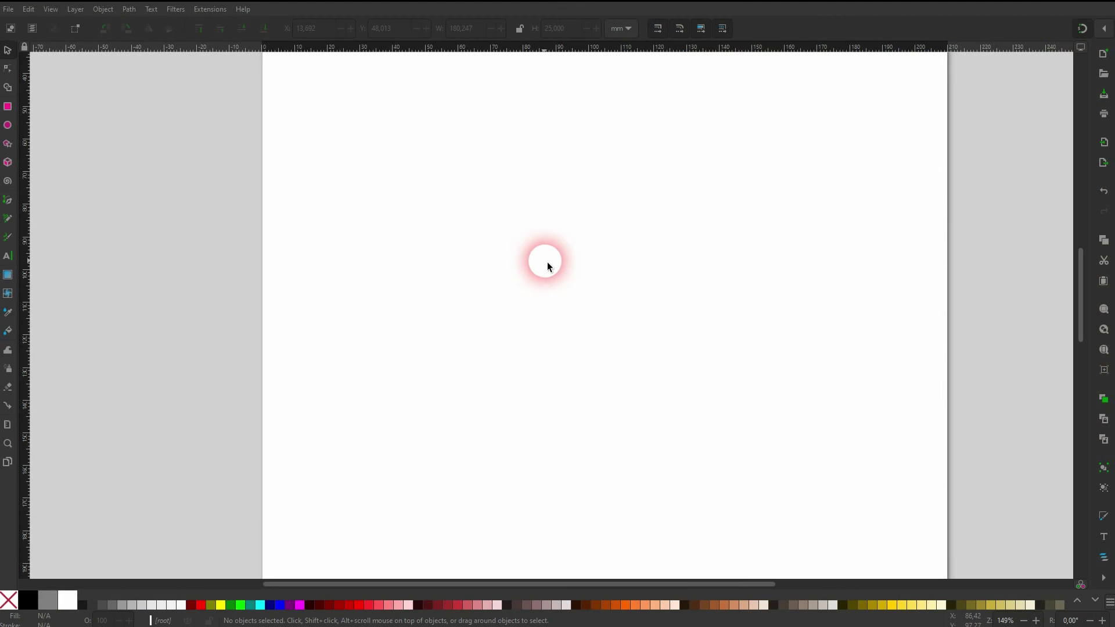
# Draw a tall black rectangle, about 11.9 × 63 mm, near the page's upper left
pyautogui.click(8, 107)
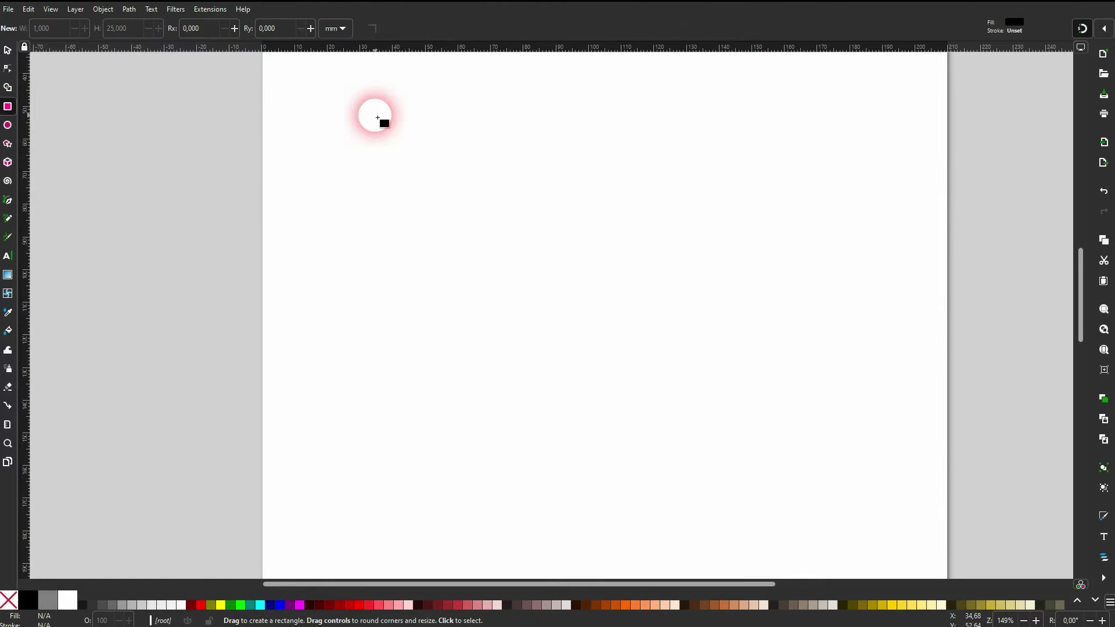
pyautogui.moveTo(374, 115); pyautogui.dragTo(414, 320)
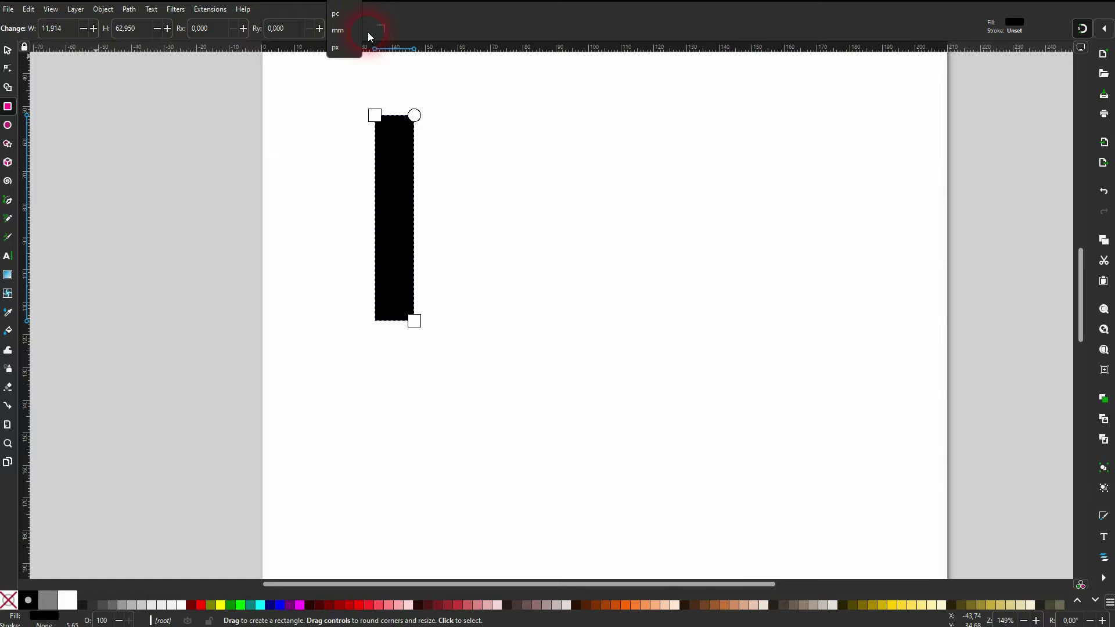
# Resize the rectangle to a thin 1 × 25 mm tick, keeping millimetres as the unit
pyautogui.click(428, 30)
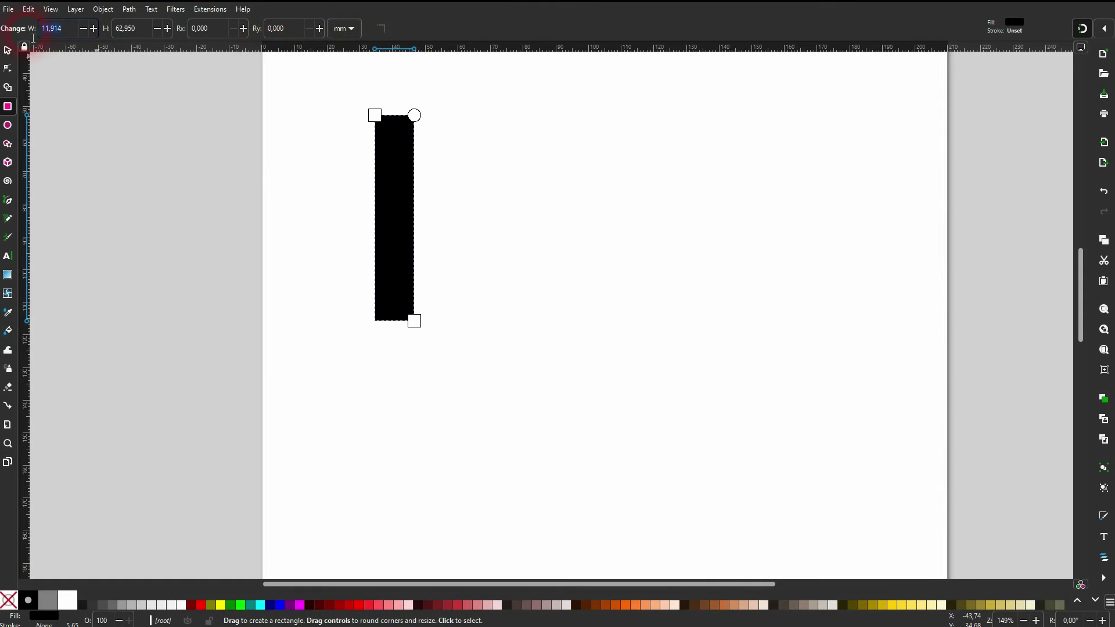
pyautogui.write('1')
pyautogui.press('Tab')
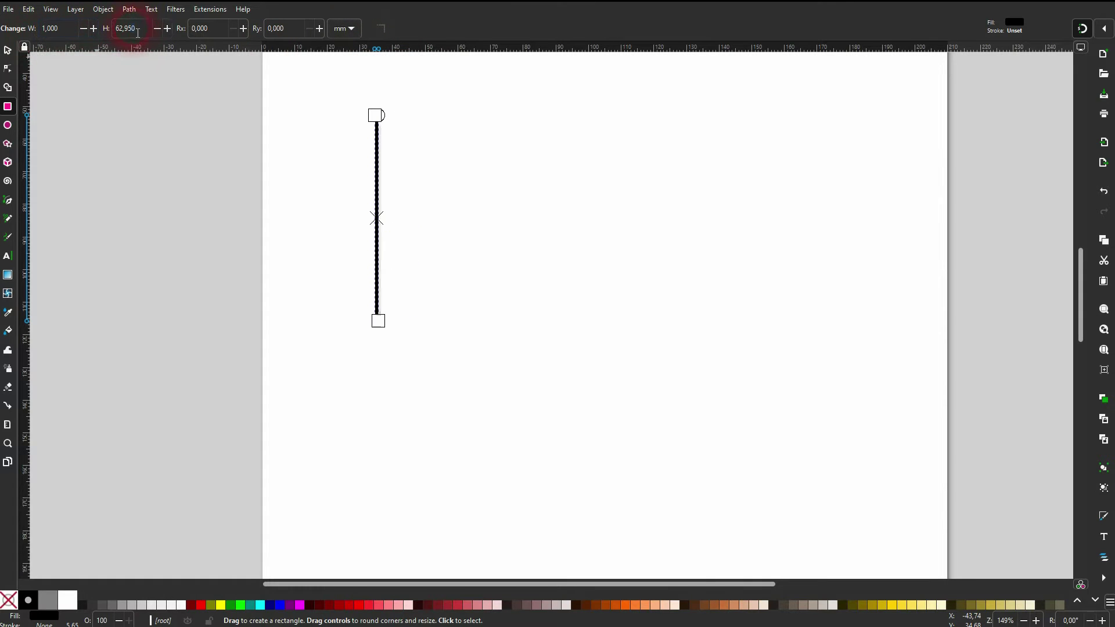
pyautogui.press('Return')
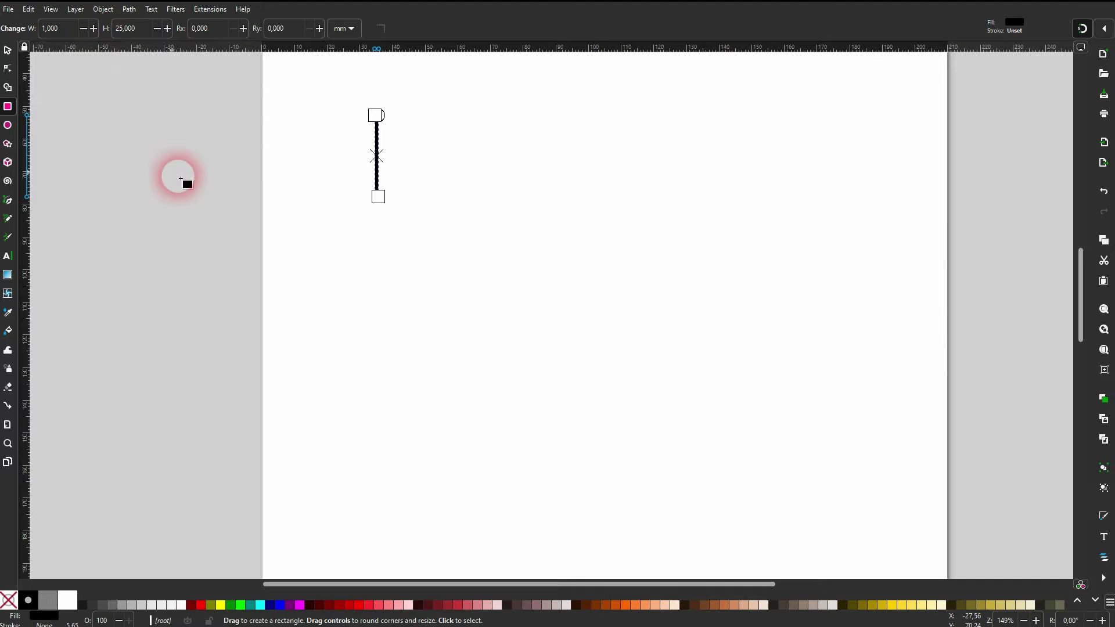
# Place a copy of the tick near the page's right edge and select both ticks
pyautogui.click(7, 49)
pyautogui.click(419, 137)
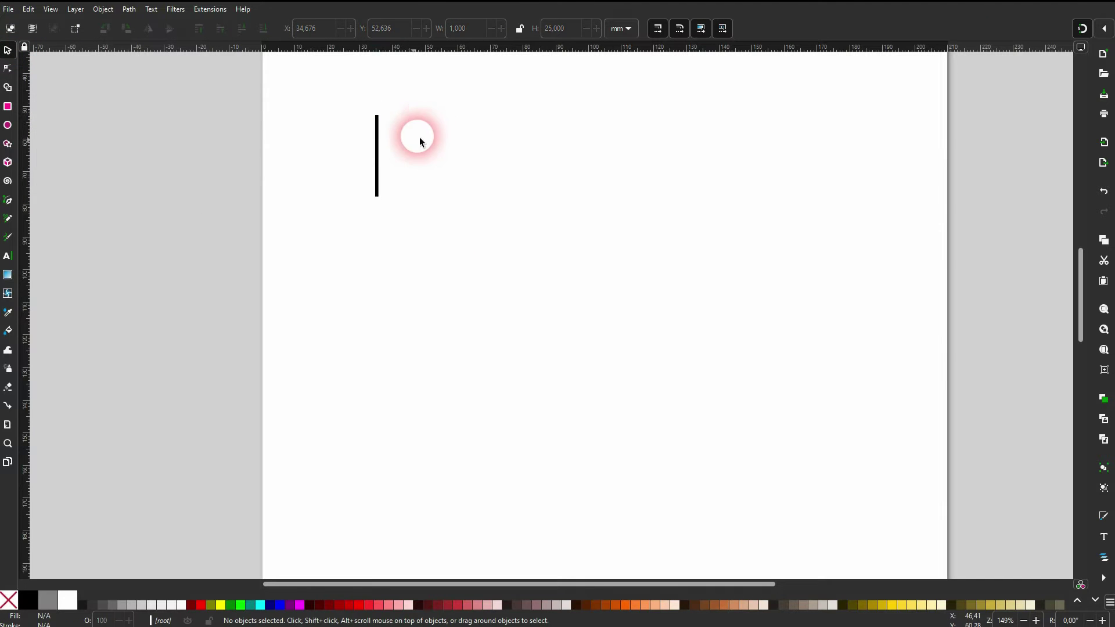
pyautogui.moveTo(377, 158); pyautogui.dragTo(905, 201)
pyautogui.hotkey('ctrl', 'd')
pyautogui.moveTo(231, 319); pyautogui.dragTo(980, 92)
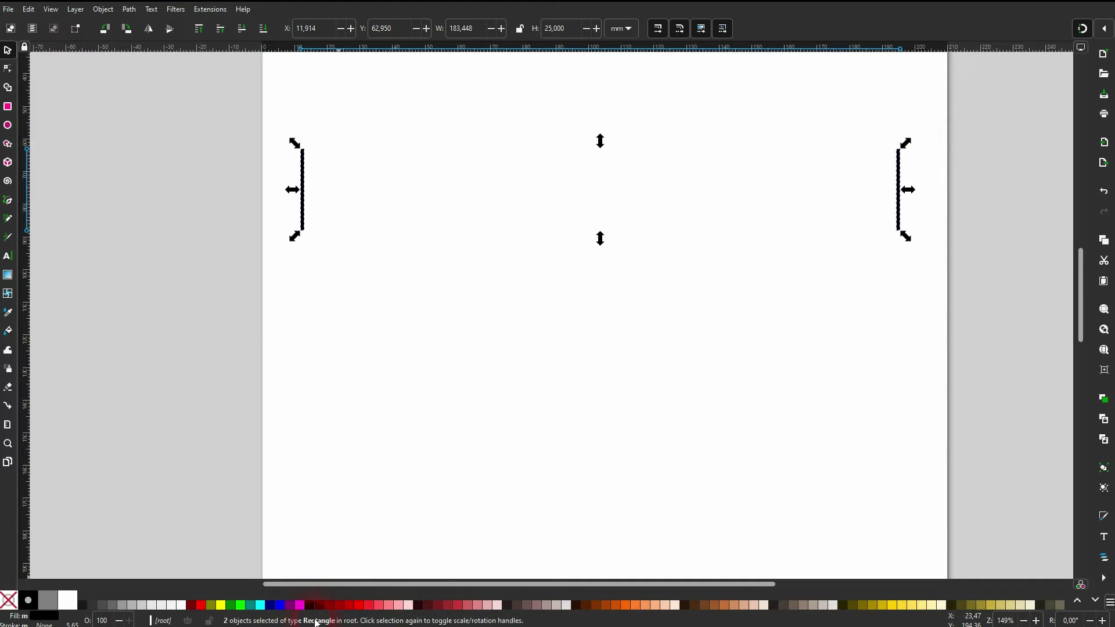
# Convert both ticks to paths and interpolate between them with 29 steps
pyautogui.click(130, 10)
pyautogui.click(154, 26)
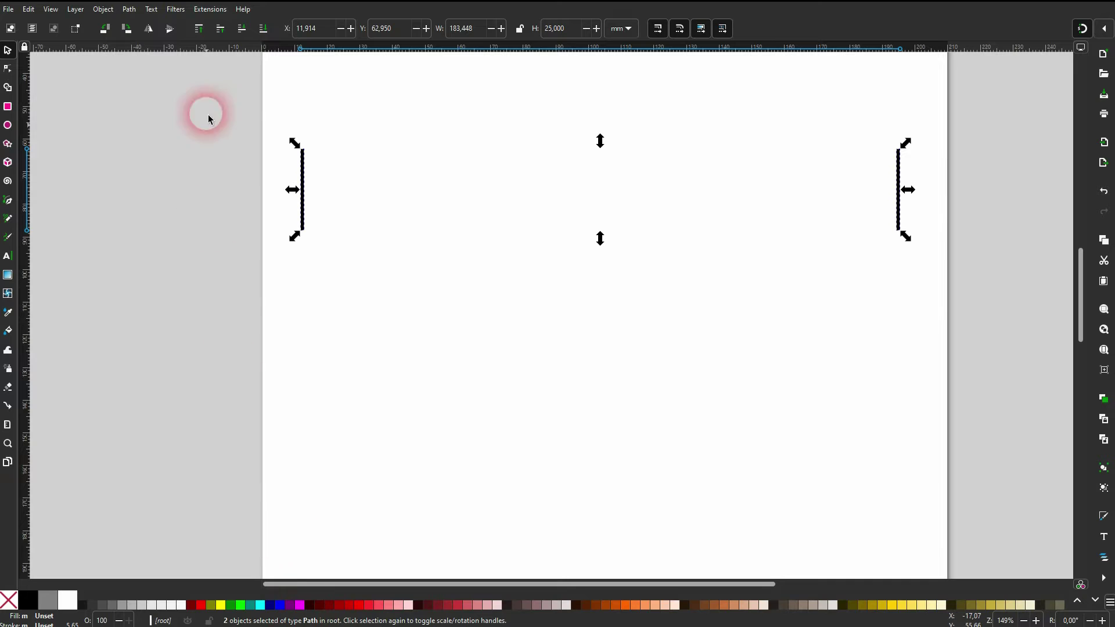
pyautogui.click(226, 12)
pyautogui.moveTo(327, 131)
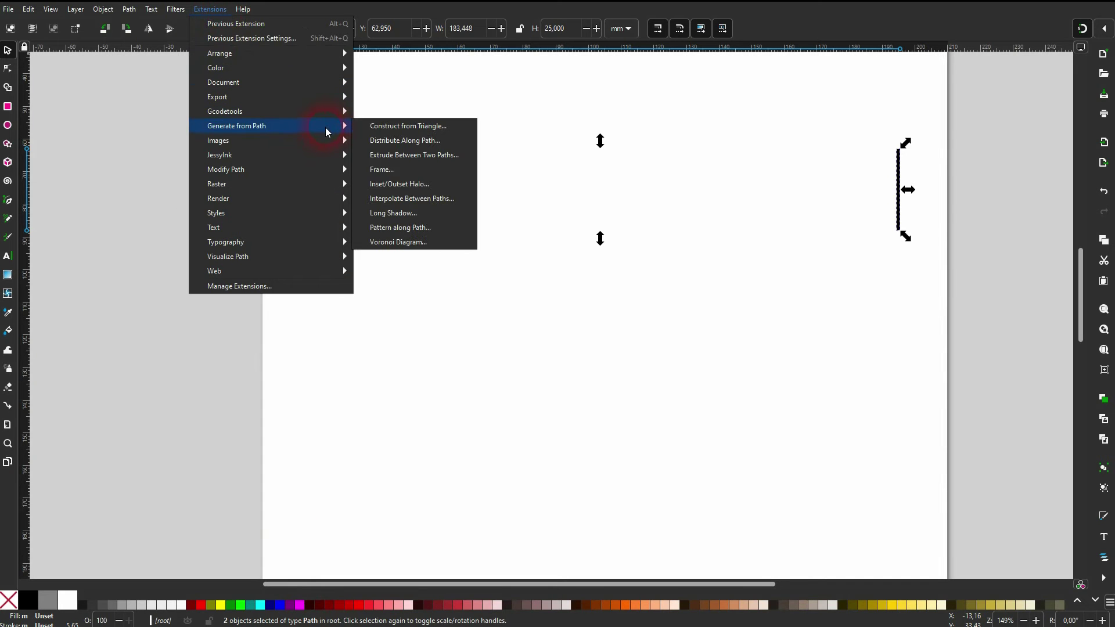
pyautogui.click(443, 203)
pyautogui.moveTo(188, 68); pyautogui.dragTo(166, 115)
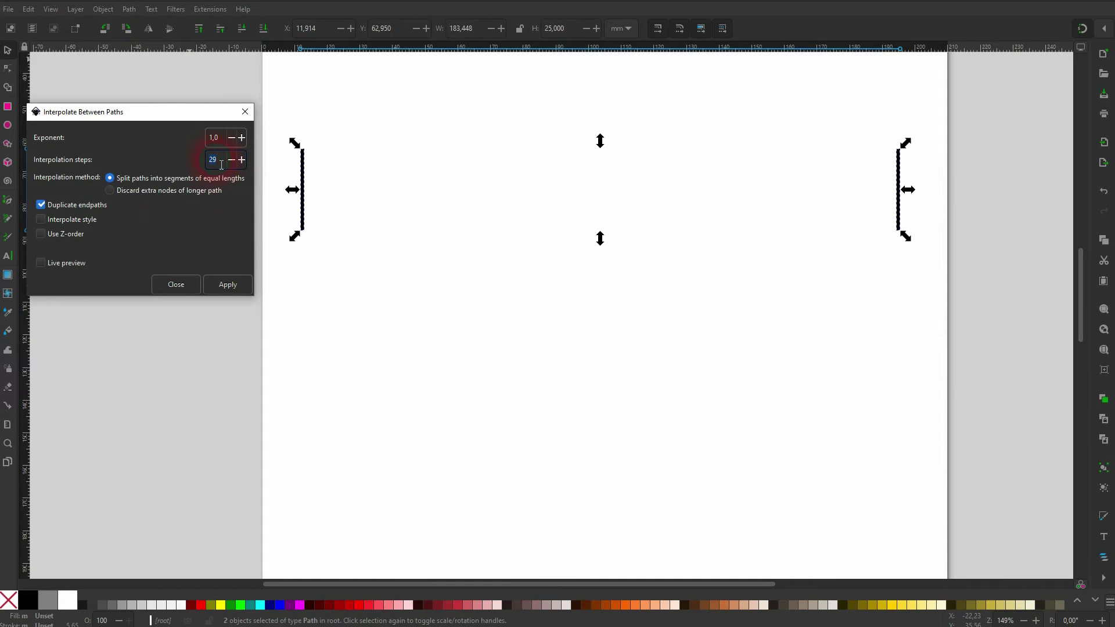
pyautogui.write('30')
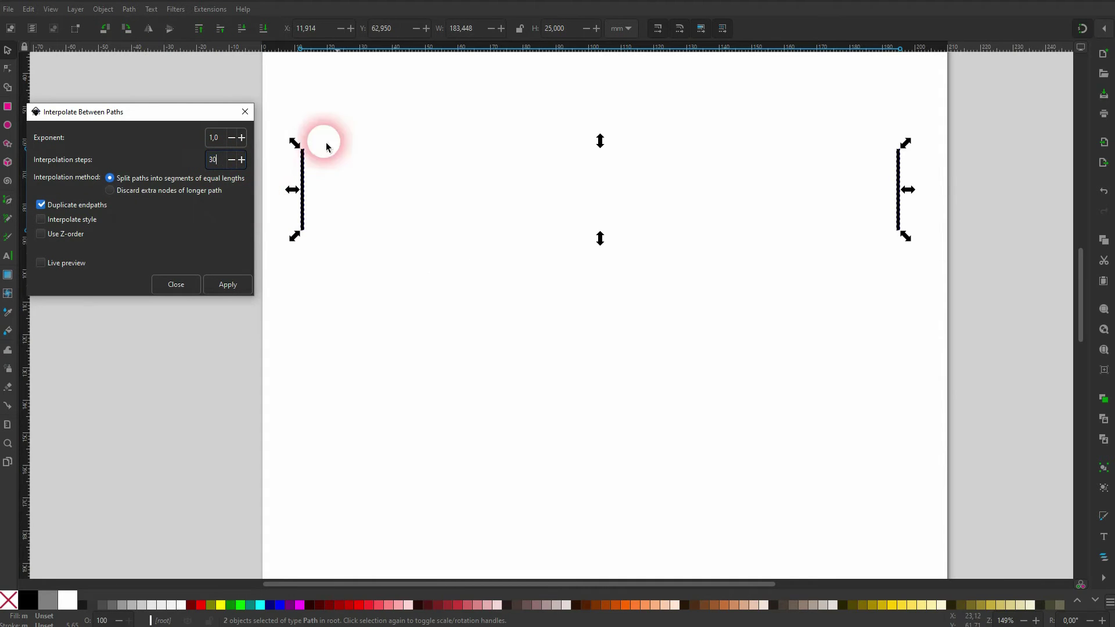
pyautogui.press('BackSpace')
pyautogui.press('BackSpace')
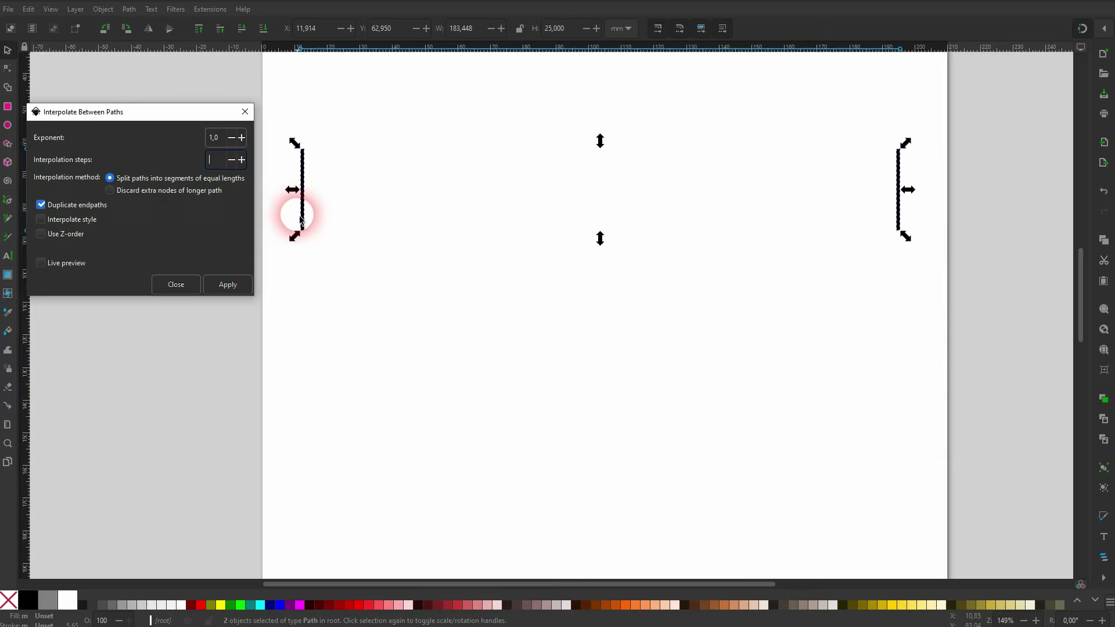
pyautogui.write('29')
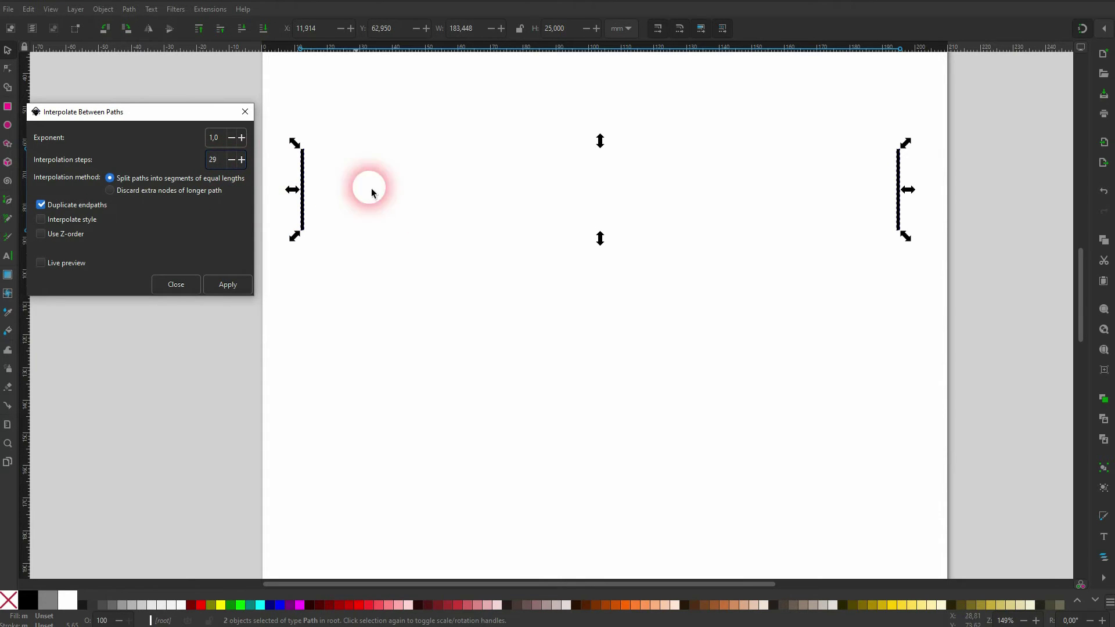
pyautogui.write('50')
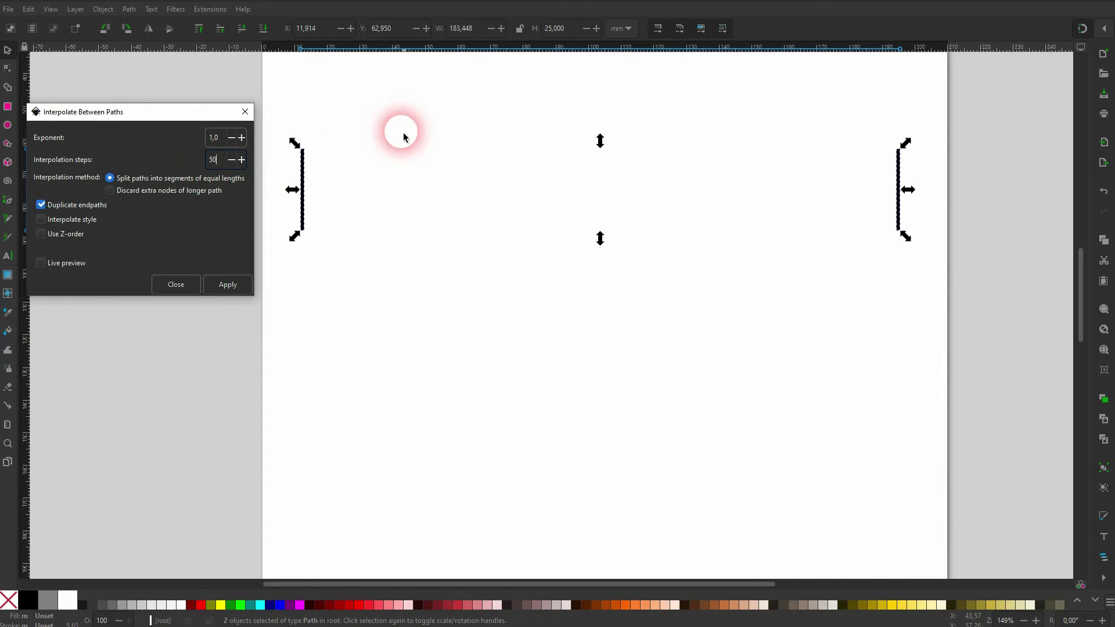
pyautogui.write('49')
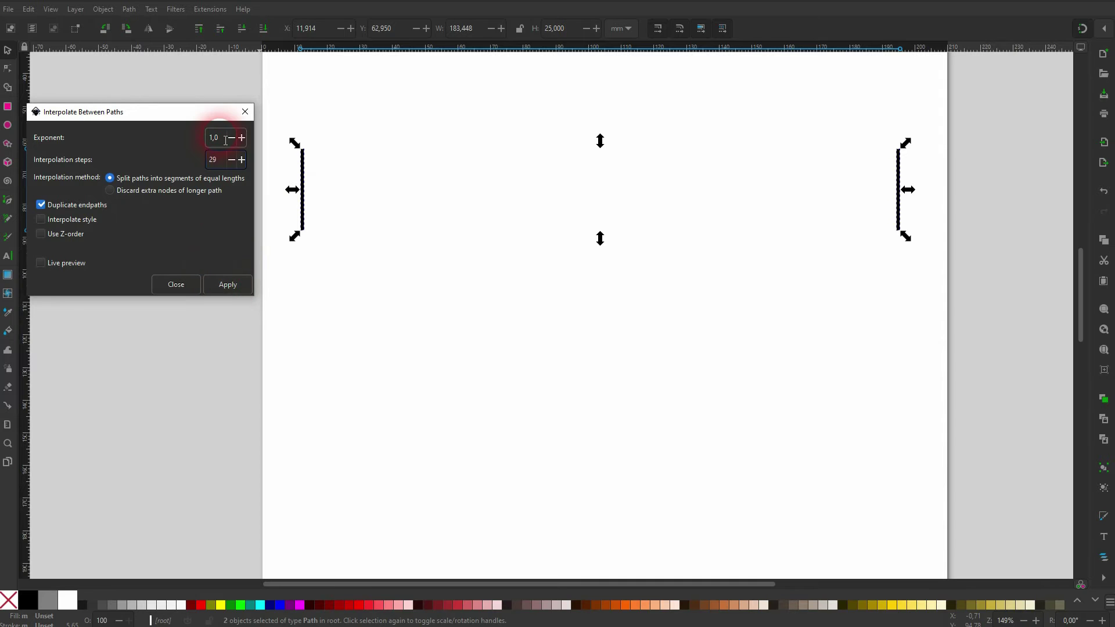
pyautogui.click(224, 285)
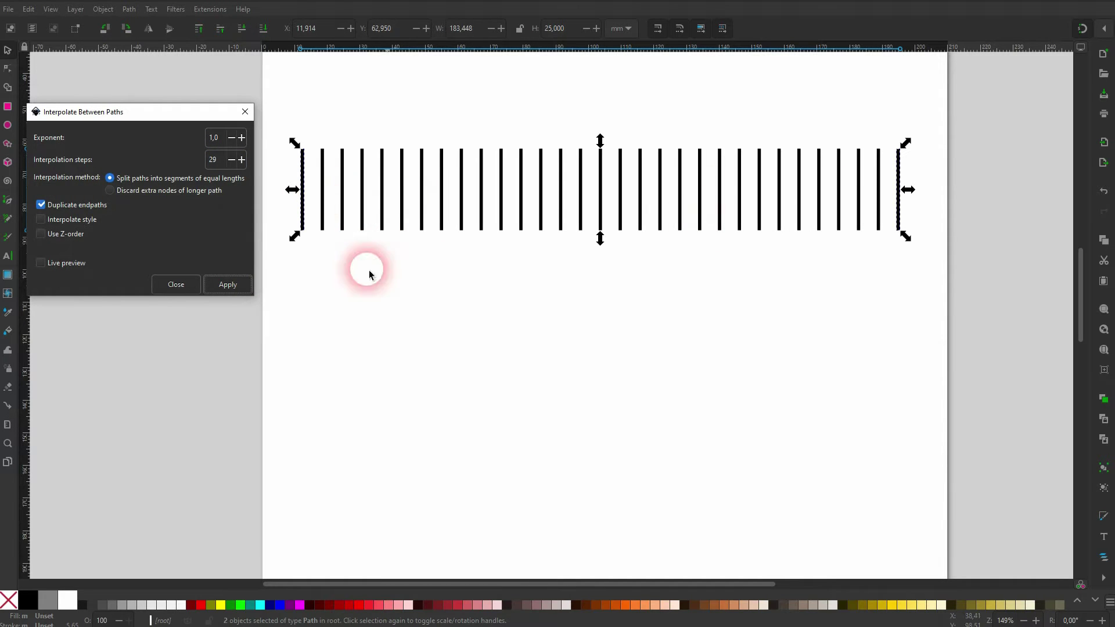
# Flip the 31-tick interpolation group horizontally and ungroup it into separate ticks
pyautogui.click(176, 284)
pyautogui.click(331, 286)
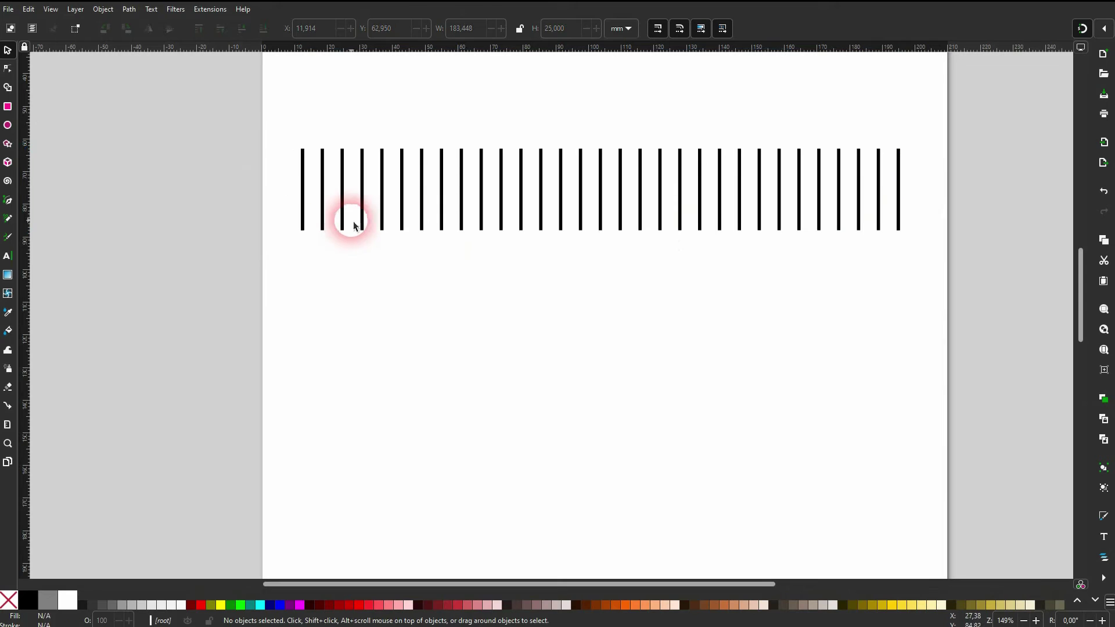
pyautogui.click(340, 208)
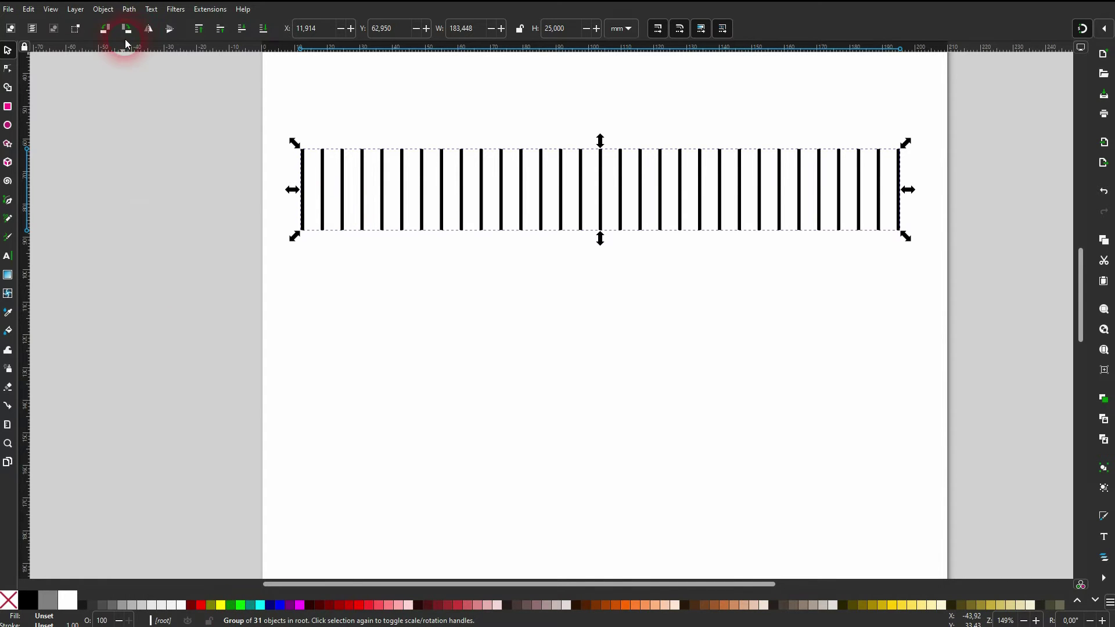
pyautogui.click(149, 26)
pyautogui.click(130, 10)
pyautogui.moveTo(104, 10)
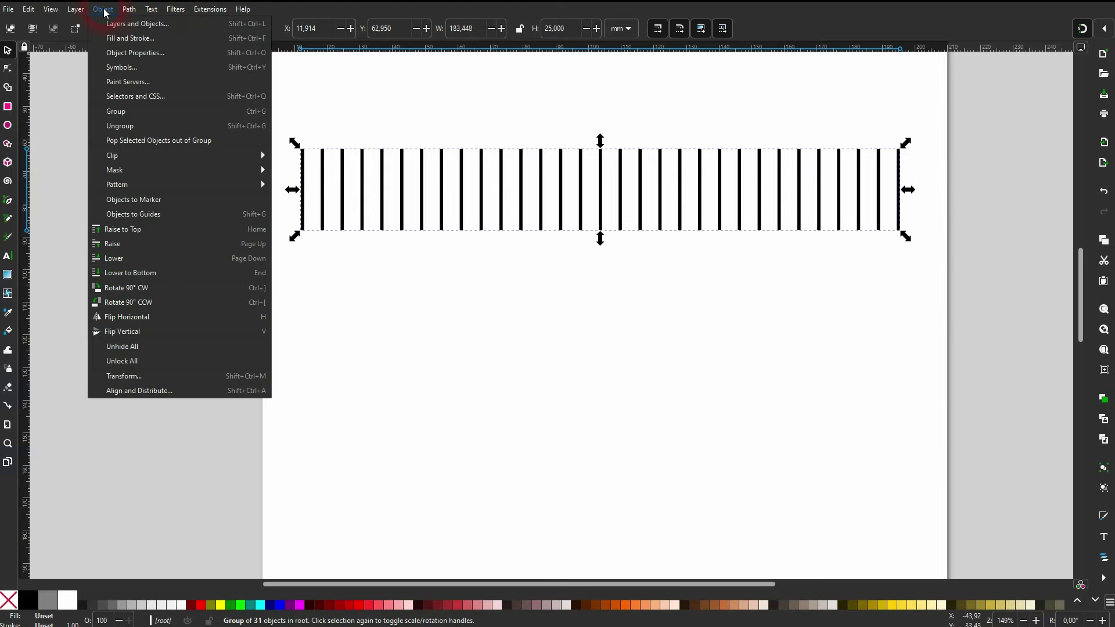
pyautogui.click(161, 127)
pyautogui.click(304, 335)
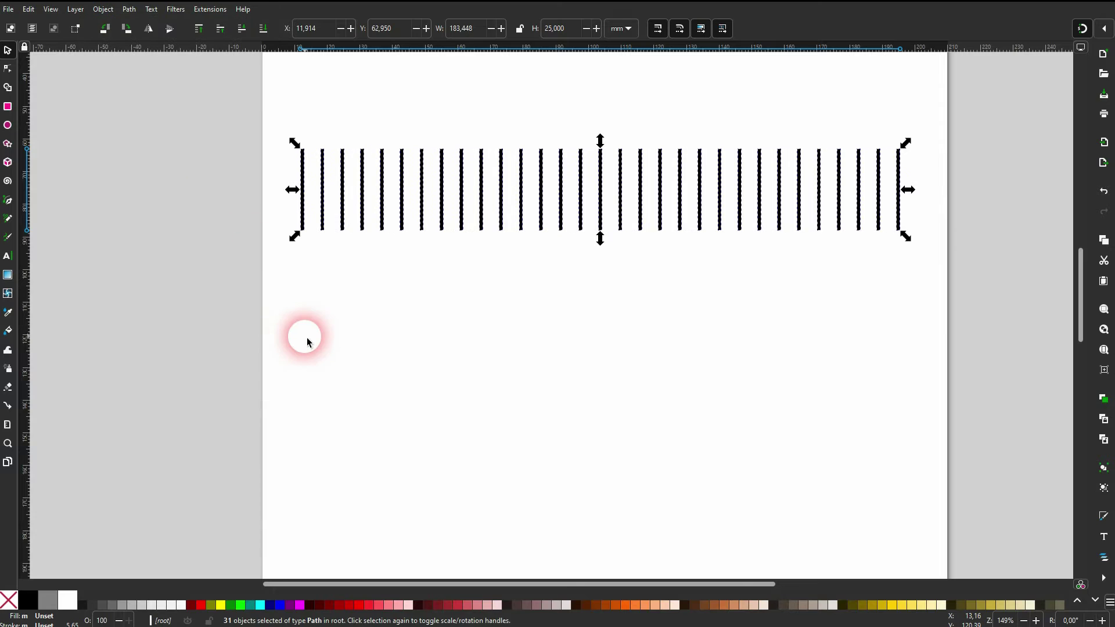
# Select every fifth tick, seven in all, and stretch them downward to about 33.5 mm
pyautogui.click(301, 214)
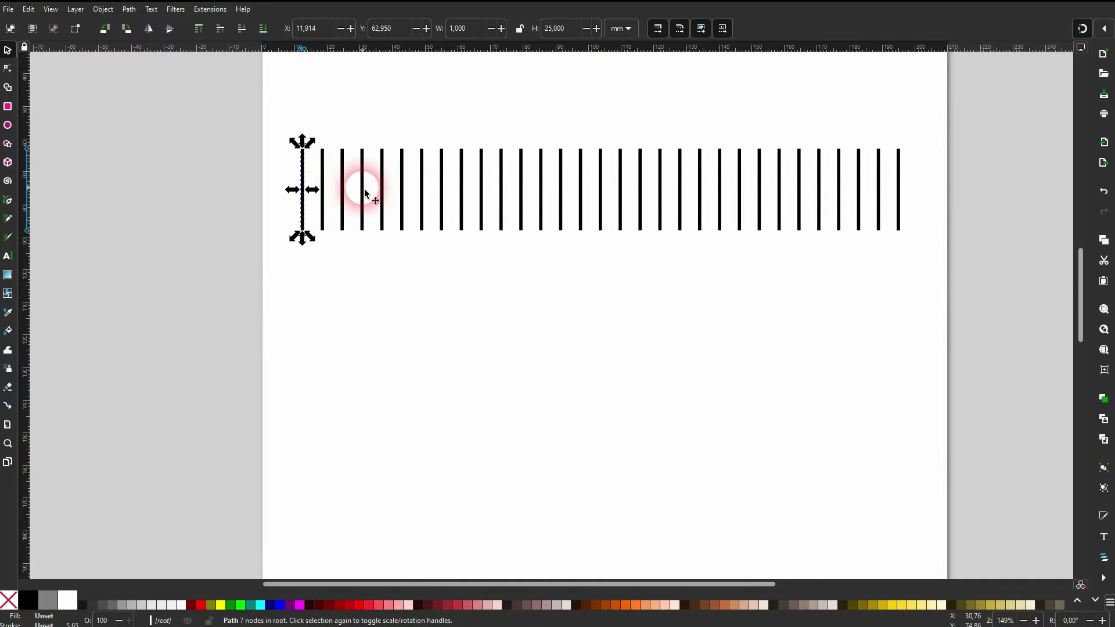
pyautogui.keyDown('shift'); pyautogui.click(401, 193); pyautogui.keyUp('shift')
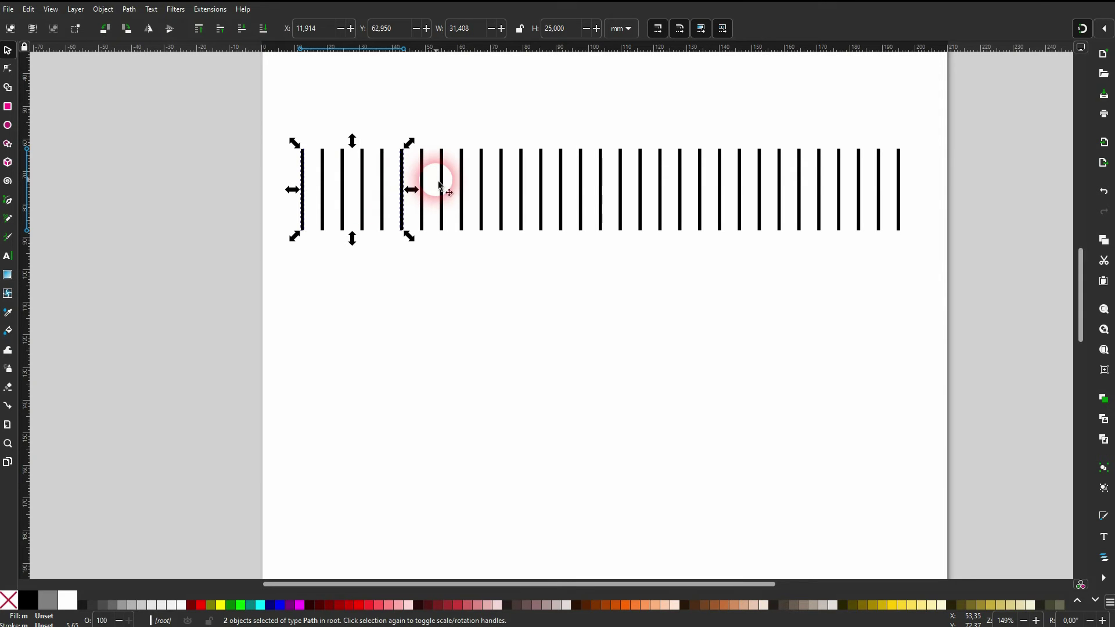
pyautogui.keyDown('shift'); pyautogui.click(501, 189); pyautogui.keyUp('shift')
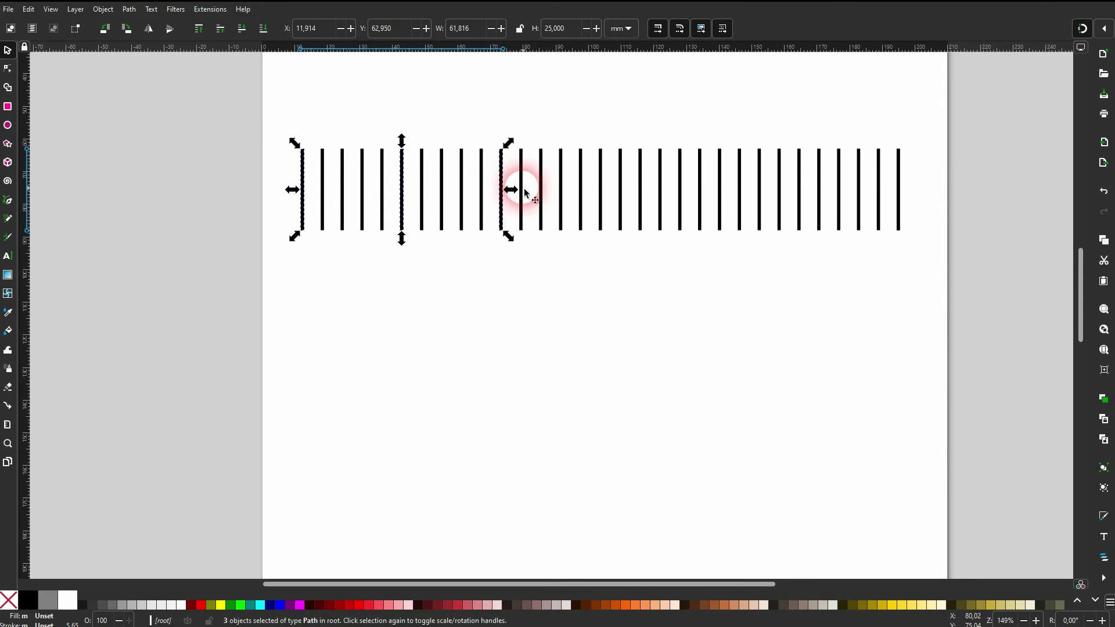
pyautogui.keyDown('shift'); pyautogui.click(601, 189); pyautogui.keyUp('shift')
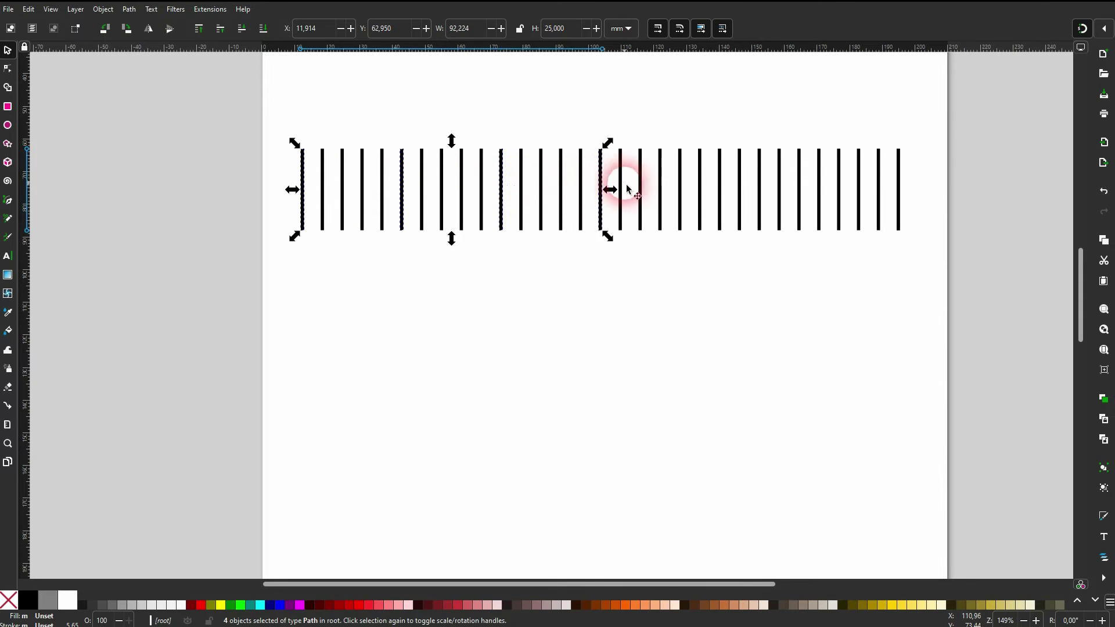
pyautogui.keyDown('shift'); pyautogui.click(699, 184); pyautogui.keyUp('shift')
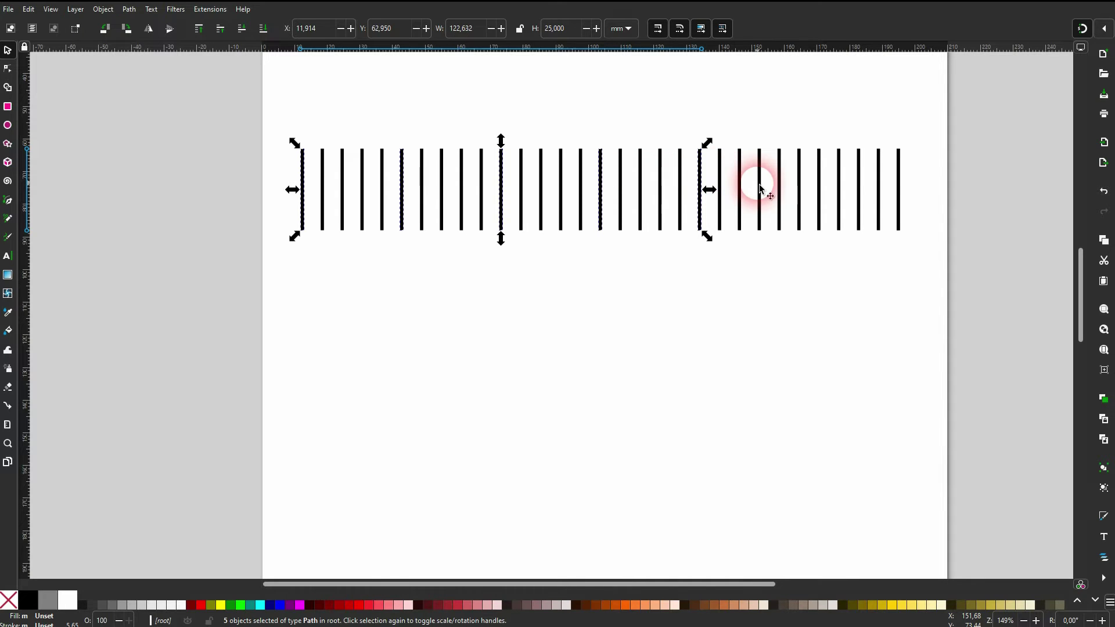
pyautogui.keyDown('shift'); pyautogui.click(799, 184); pyautogui.keyUp('shift')
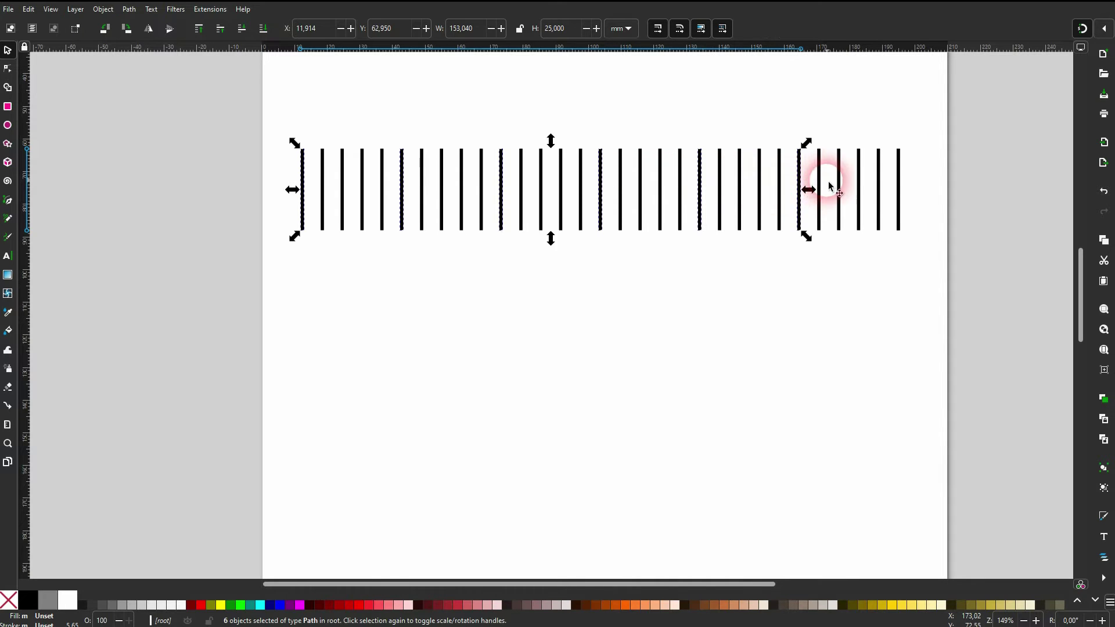
pyautogui.keyDown('shift'); pyautogui.click(899, 183); pyautogui.keyUp('shift')
pyautogui.moveTo(601, 240); pyautogui.dragTo(608, 267)
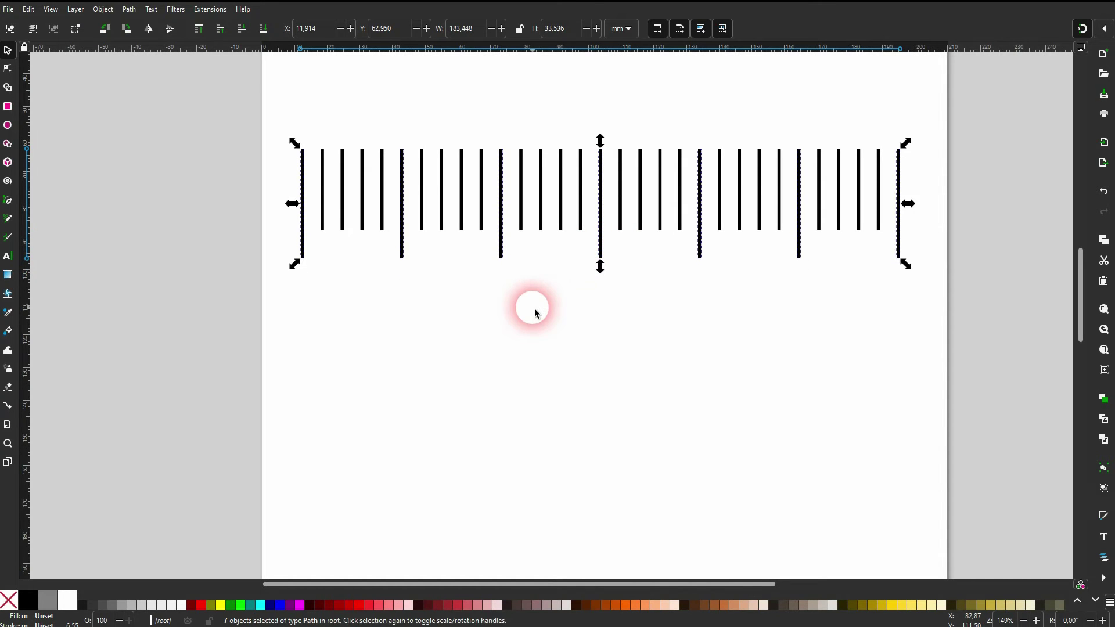
pyautogui.click(582, 307)
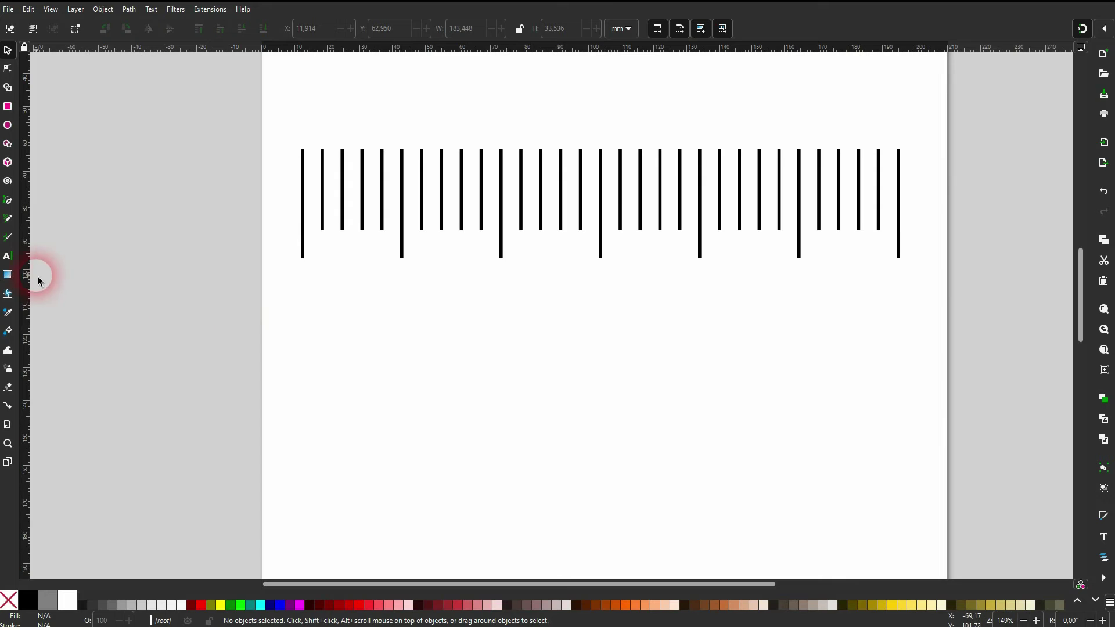
# Create a '0' text label and shrink it to sit above the first long tick
pyautogui.click(8, 256)
pyautogui.click(333, 374)
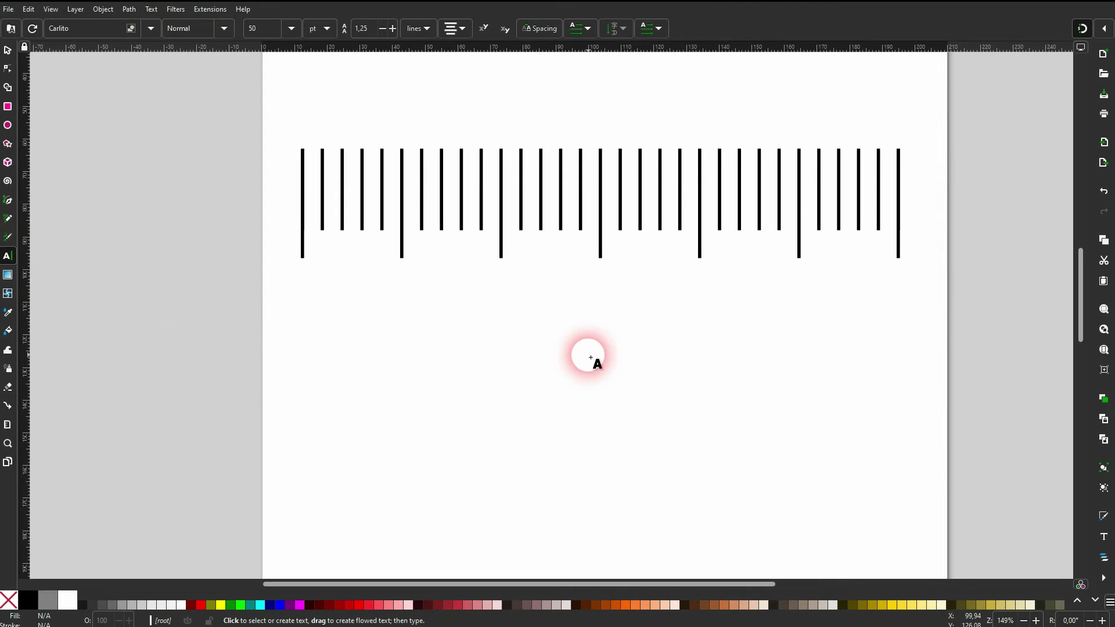
pyautogui.write('0')
pyautogui.click(591, 357)
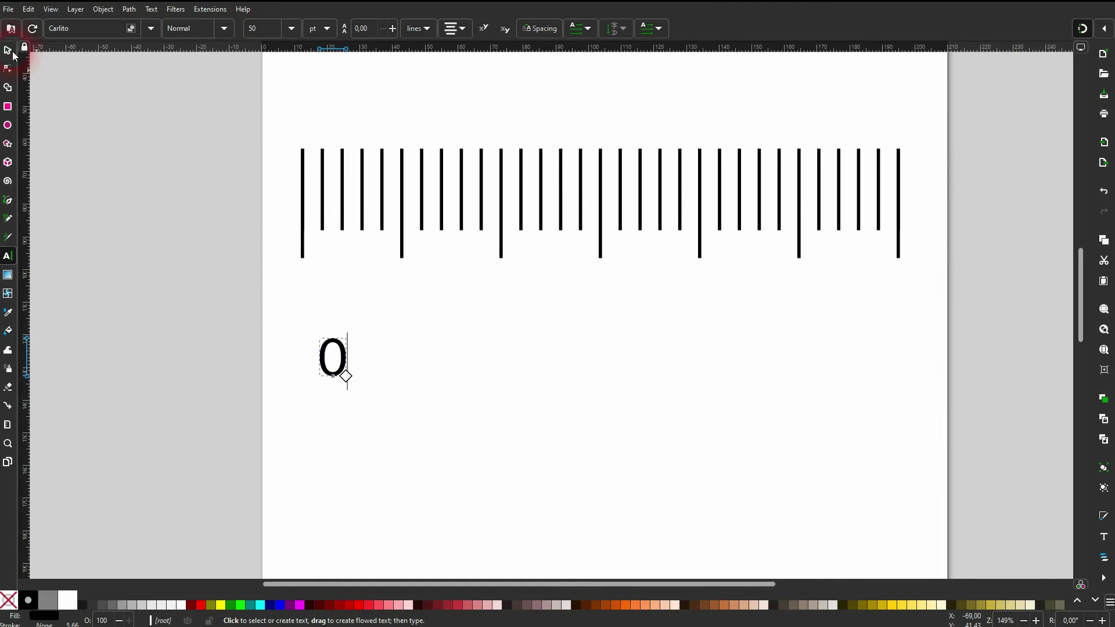
pyautogui.click(7, 51)
pyautogui.moveTo(332, 356); pyautogui.dragTo(304, 110)
pyautogui.scroll(2, 303, 105)
pyautogui.scroll(1, 323, 169)
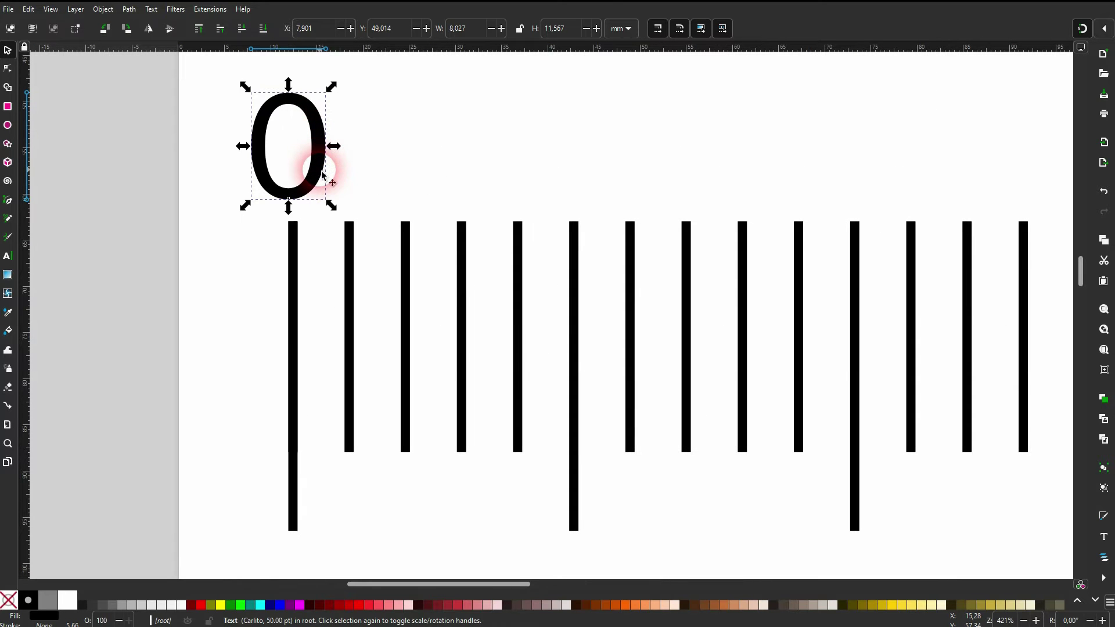
pyautogui.moveTo(323, 173); pyautogui.dragTo(329, 174)
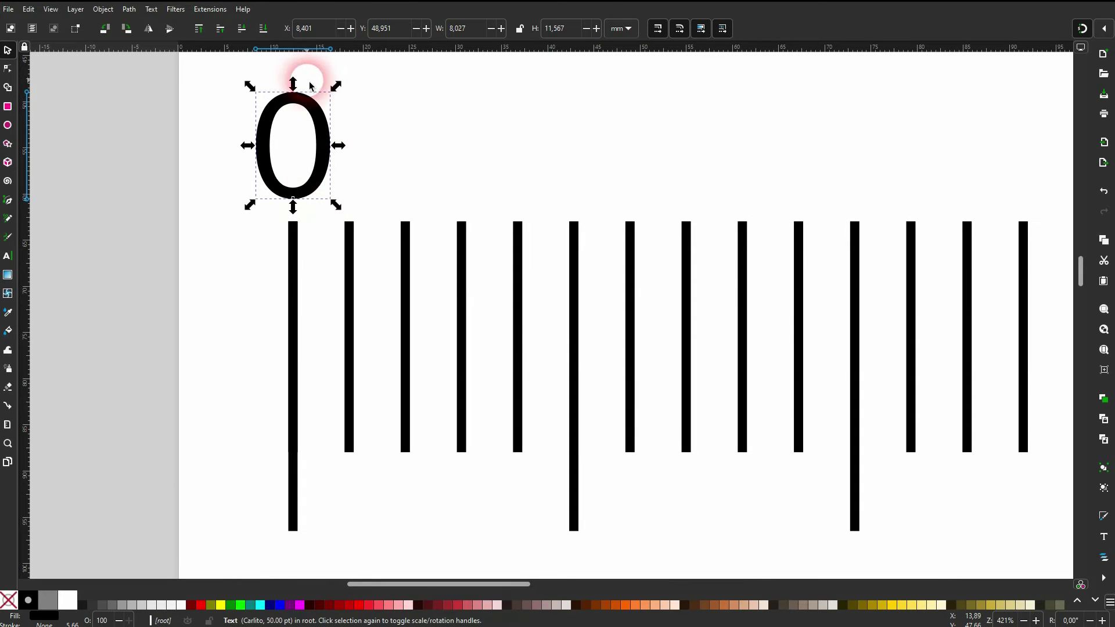
pyautogui.moveTo(295, 87); pyautogui.dragTo(750, 197)
# Duplicate the 0 label and place copies above each remaining long tick, up to the last
pyautogui.hotkey('ctrl', 'd')
pyautogui.hotkey('ctrl', 'd')
pyautogui.press('space')
pyautogui.hotkey('ctrl', 'd')
pyautogui.press('space')
pyautogui.moveTo(830, 184); pyautogui.dragTo(348, 206)
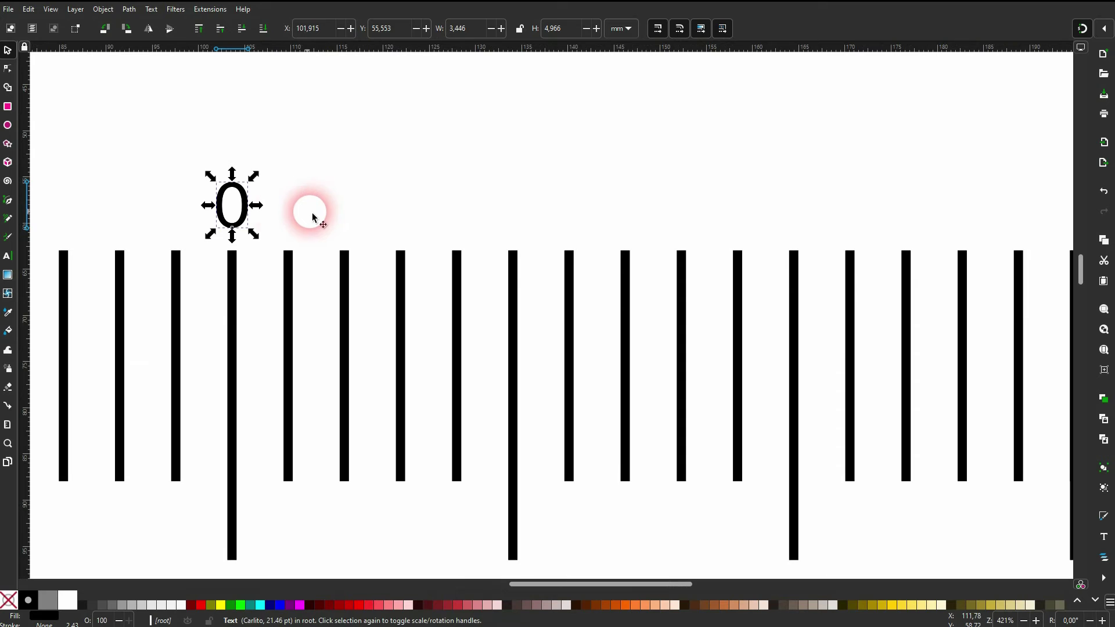
pyautogui.hotkey('ctrl', 'd')
pyautogui.moveTo(247, 216); pyautogui.dragTo(811, 219)
pyautogui.hotkey('ctrl', 'd')
pyautogui.press('space')
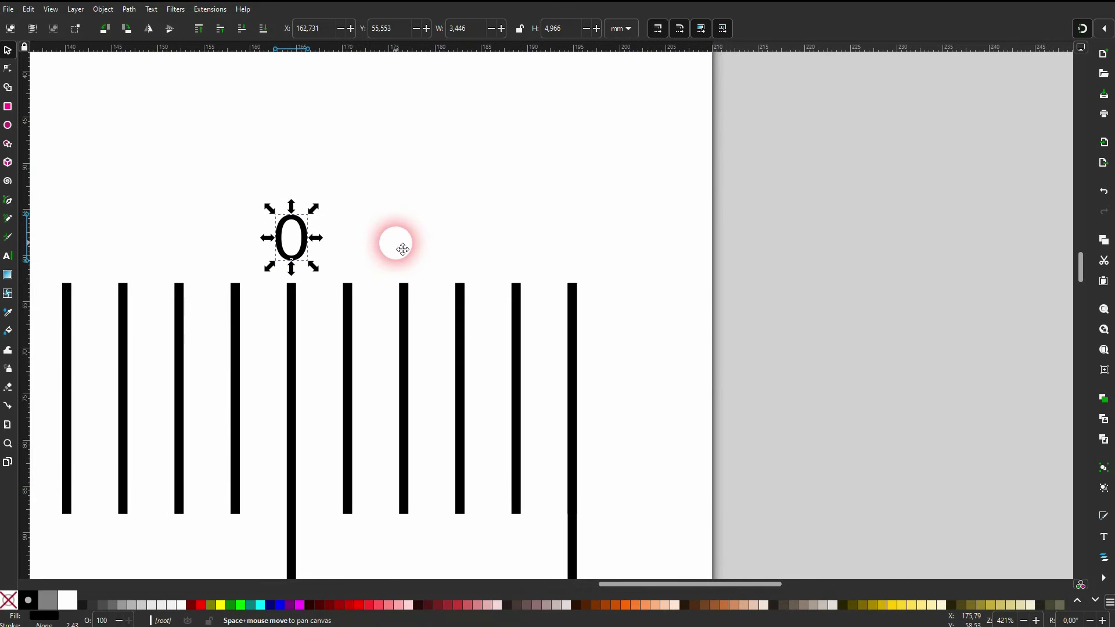
pyautogui.hotkey('ctrl', 'd')
pyautogui.moveTo(320, 243); pyautogui.dragTo(596, 245)
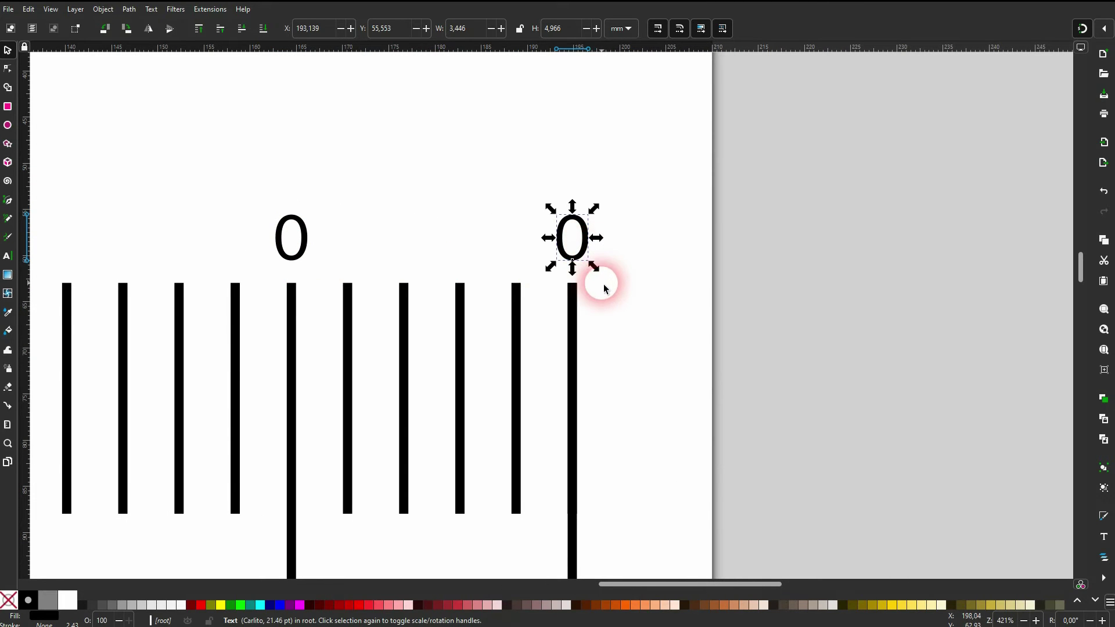
# Change the second, third and fourth labels to 5, 10 and 15
pyautogui.press('space')
pyautogui.moveTo(145, 232); pyautogui.dragTo(880, 219)
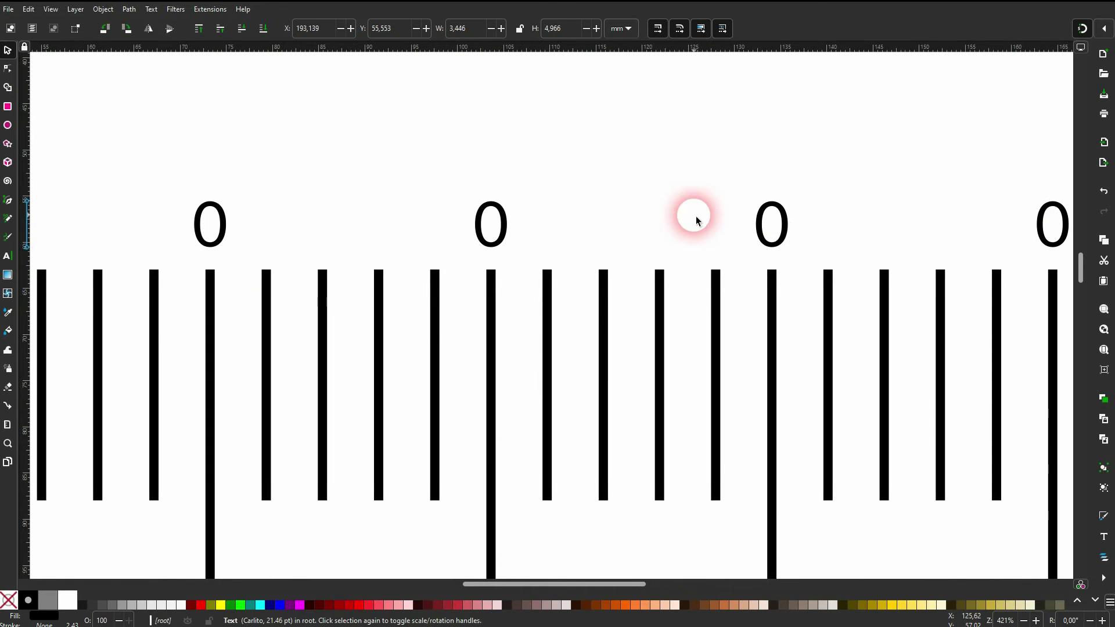
pyautogui.hscroll(-5, 680, 232)
pyautogui.scroll(-1, 909, 220)
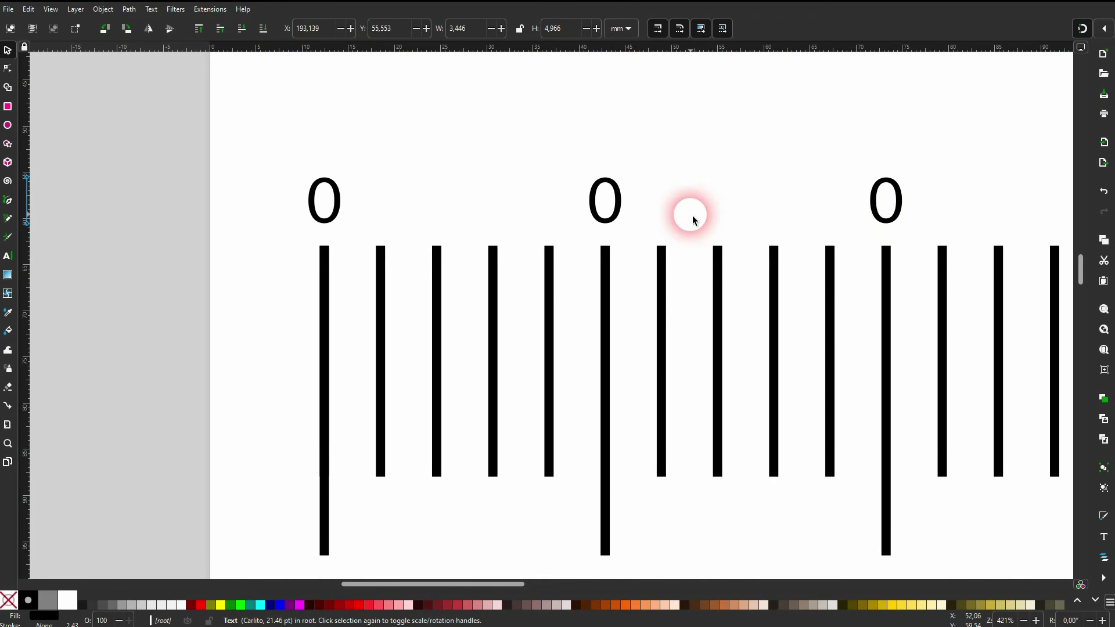
pyautogui.doubleClick(604, 219)
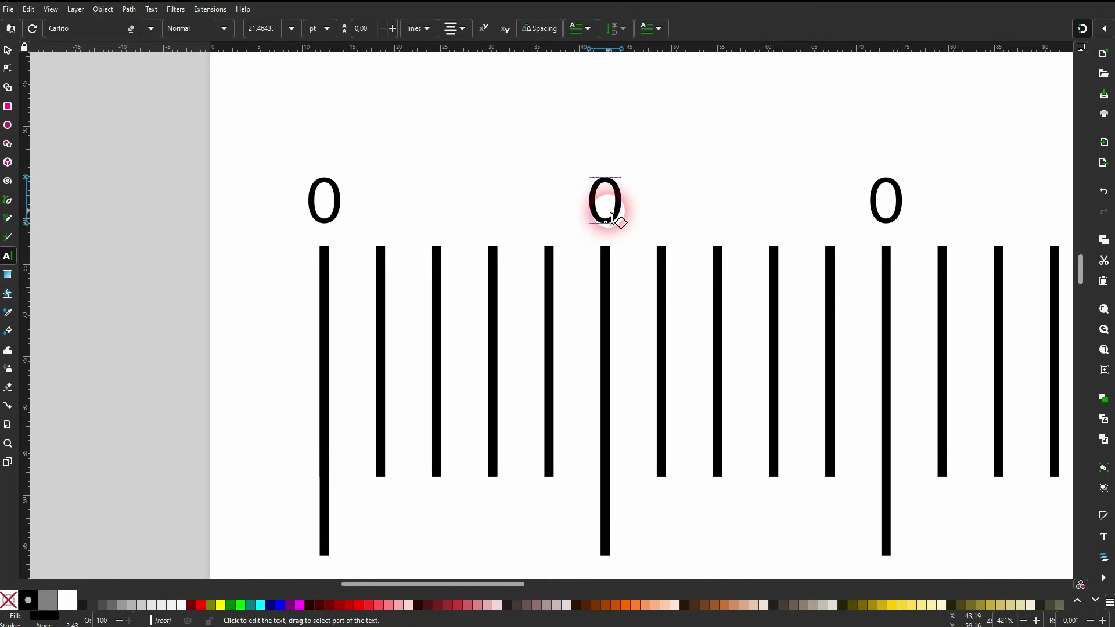
pyautogui.press('BackSpace')
pyautogui.write('5')
pyautogui.click(898, 203)
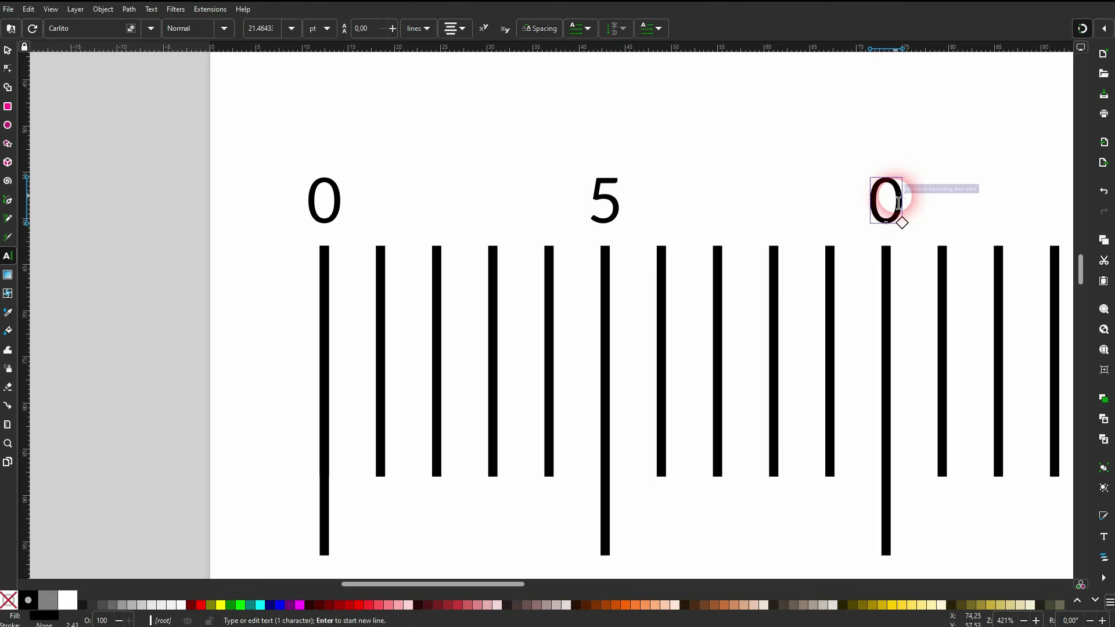
pyautogui.press('BackSpace')
pyautogui.write('10')
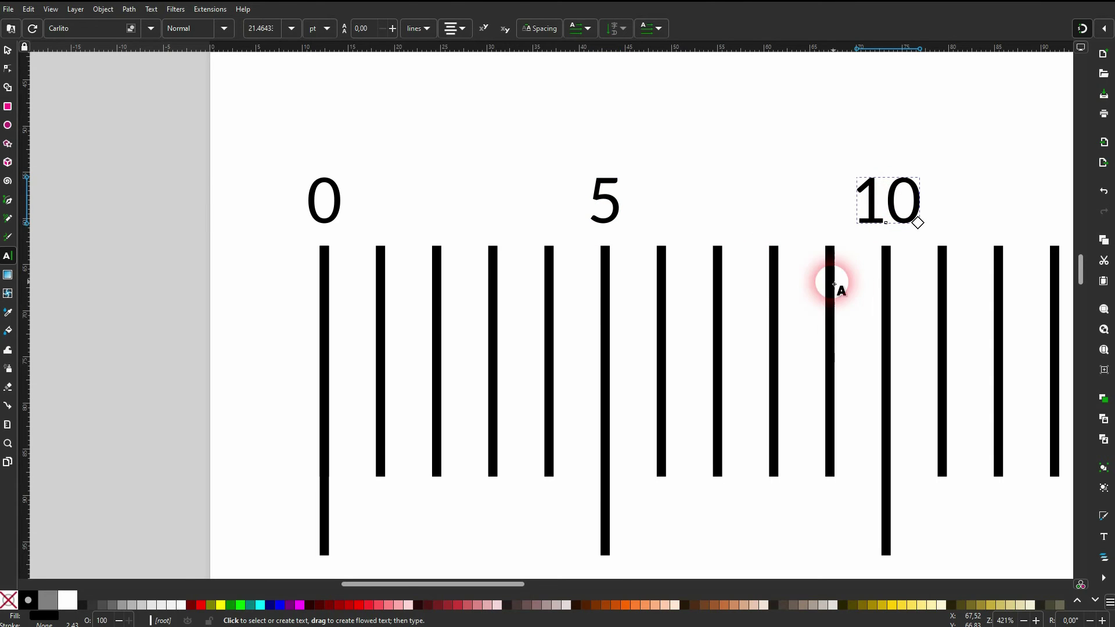
pyautogui.press('space')
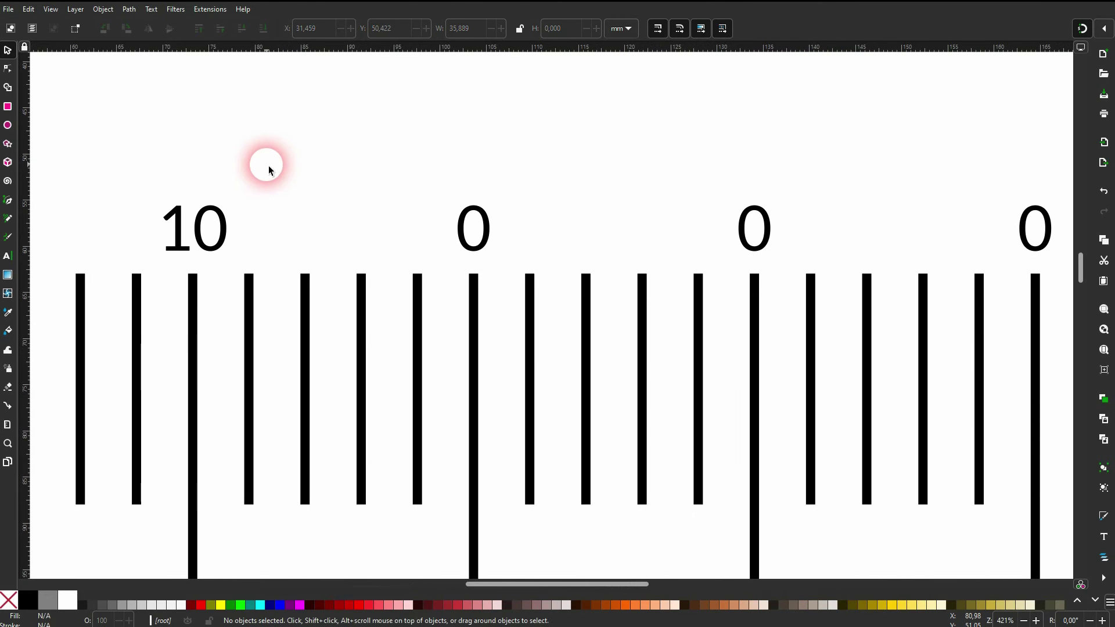
pyautogui.click(474, 238)
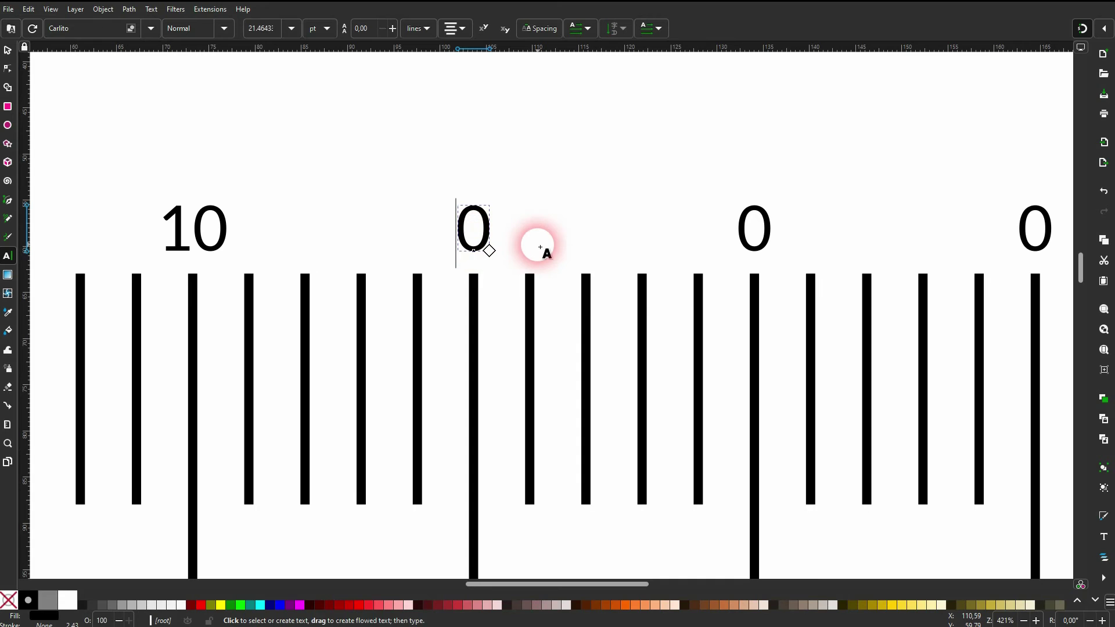
pyautogui.press('Delete')
pyautogui.write('15')
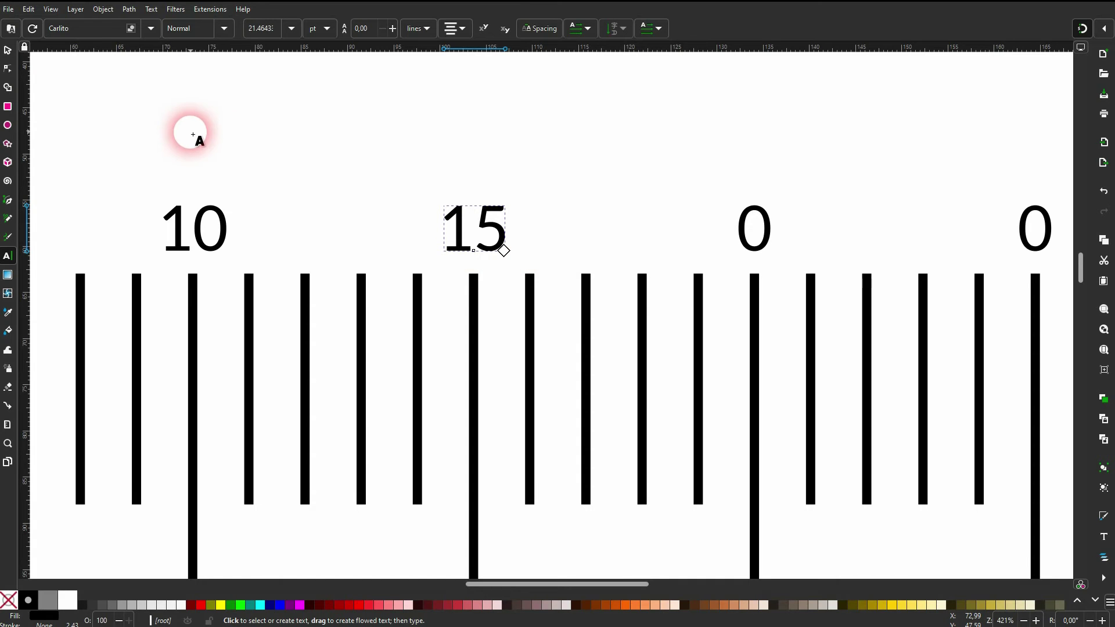
pyautogui.press('space')
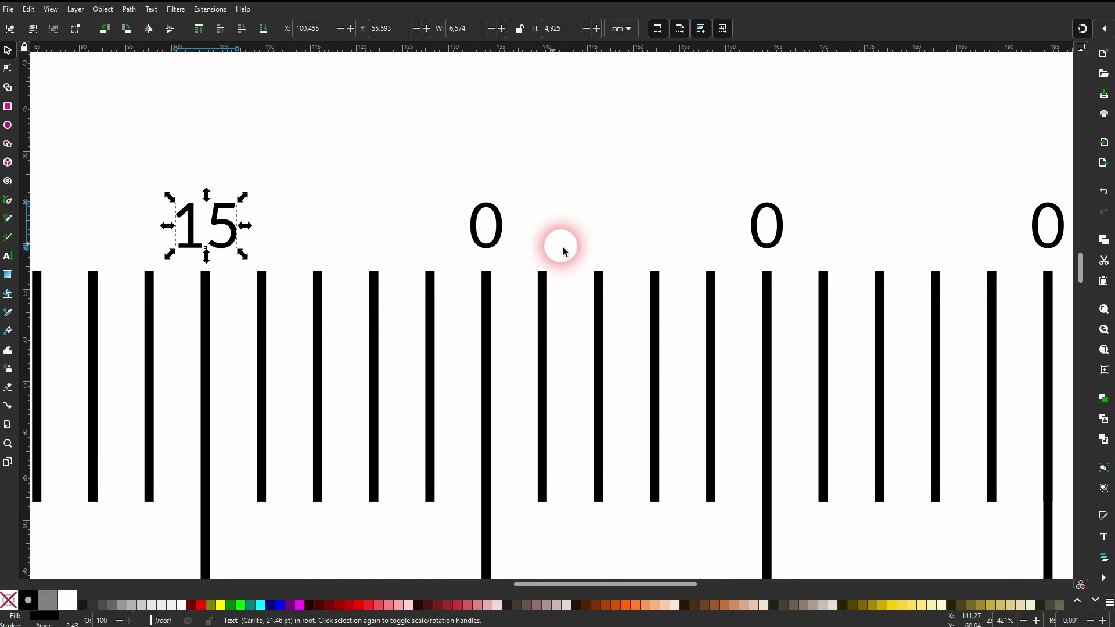
# Change the remaining labels to 20, 25 and 30, then deselect
pyautogui.click(482, 229)
pyautogui.write('2')
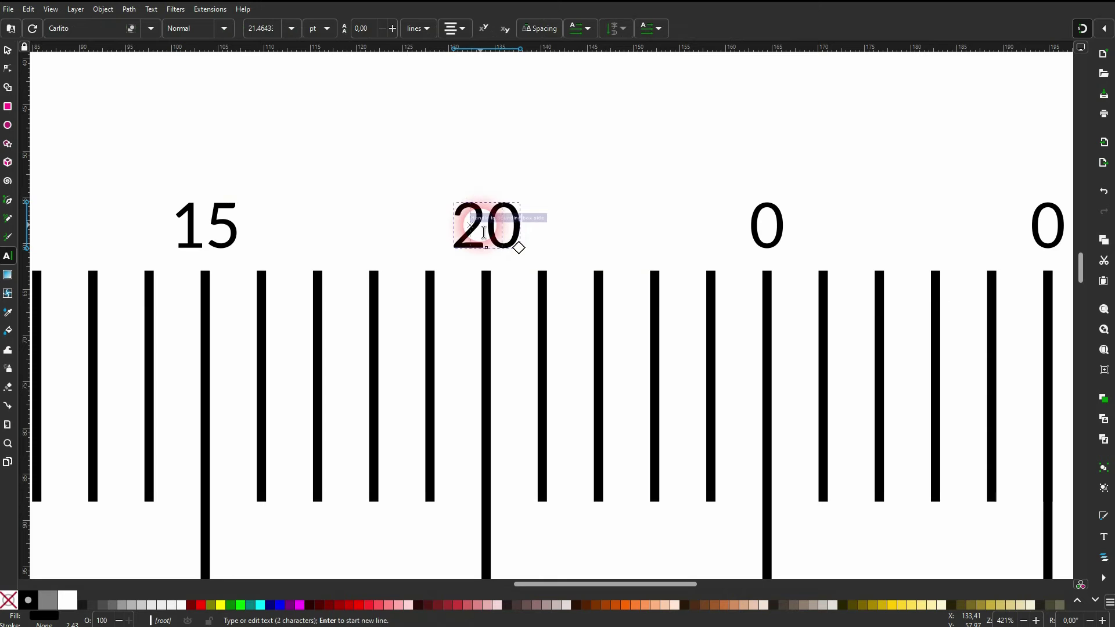
pyautogui.press('space')
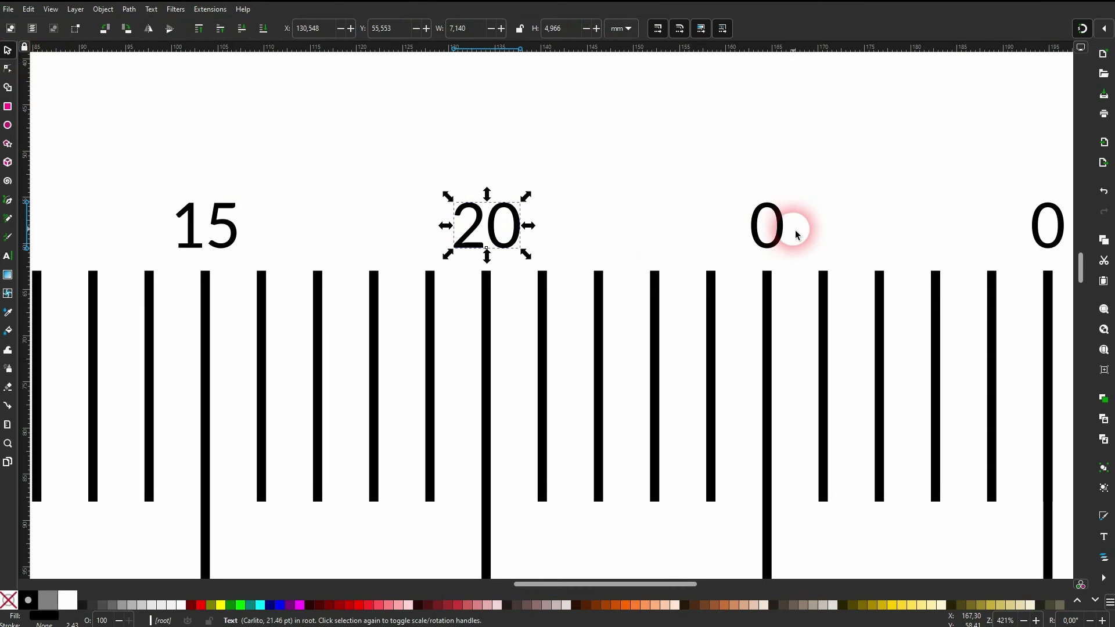
pyautogui.press('space')
pyautogui.click(755, 229)
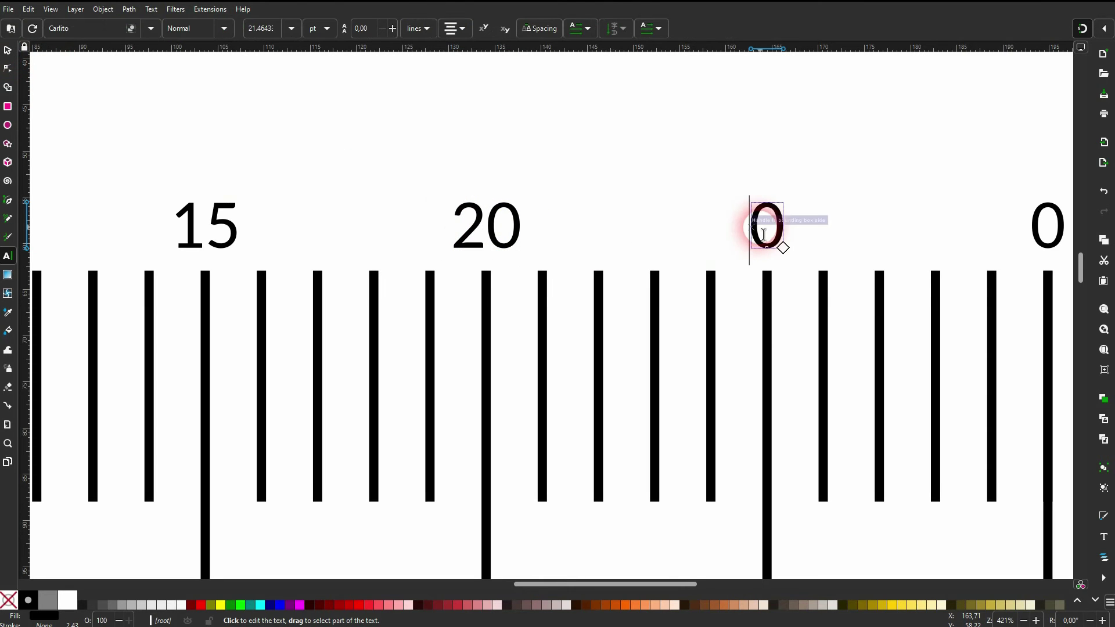
pyautogui.press('Delete')
pyautogui.write('25')
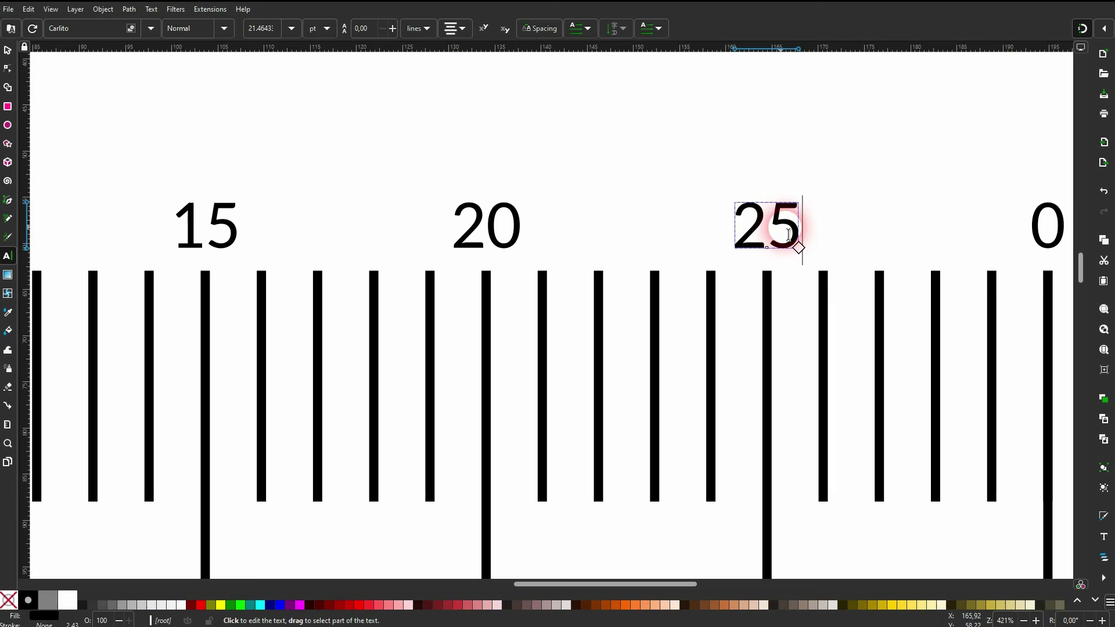
pyautogui.click(1039, 235)
pyautogui.write('300')
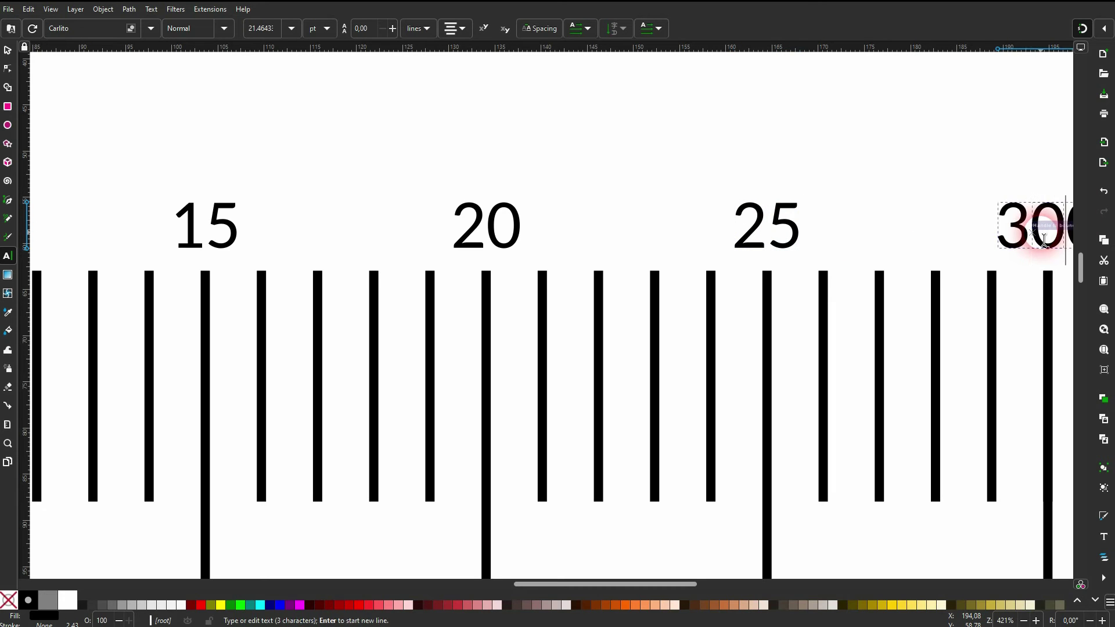
pyautogui.press('Delete')
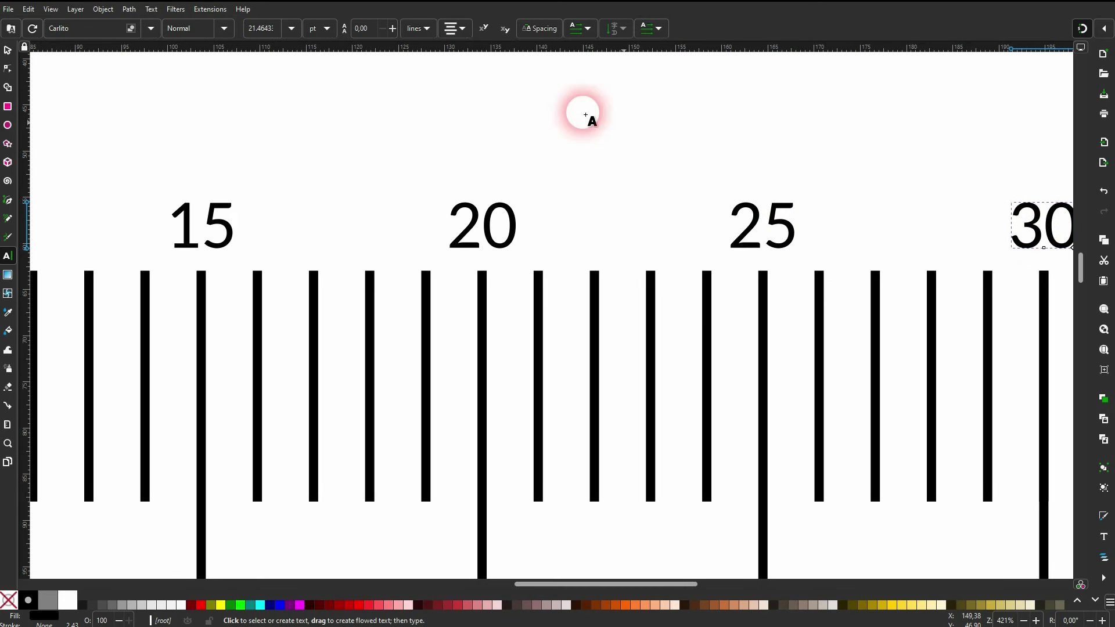
pyautogui.click(7, 50)
pyautogui.scroll(-2, 440, 204)
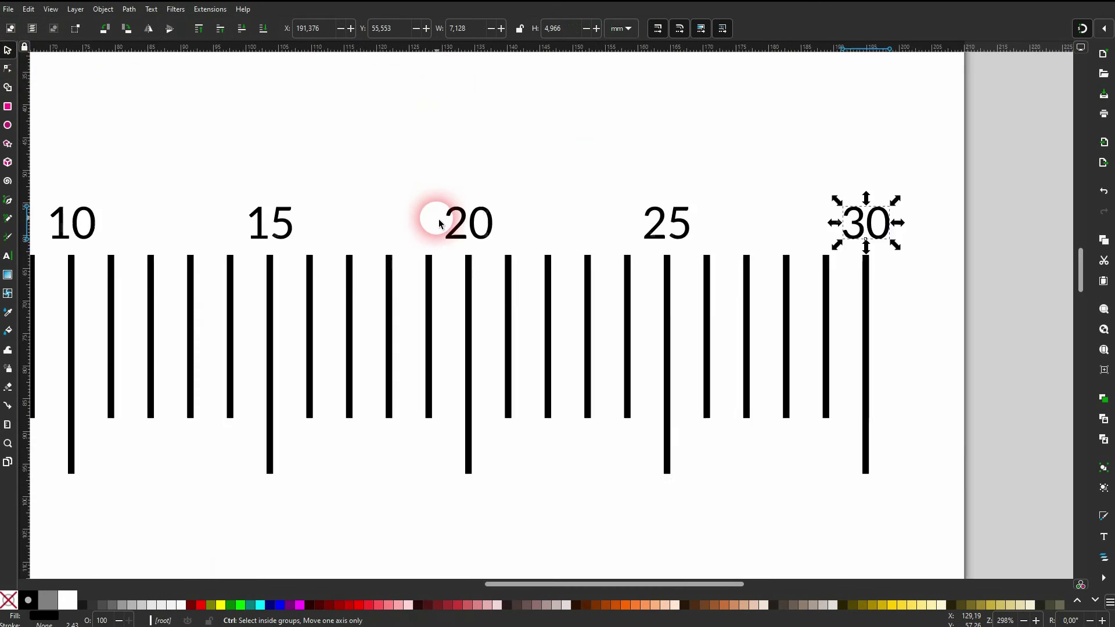
pyautogui.press('Escape')
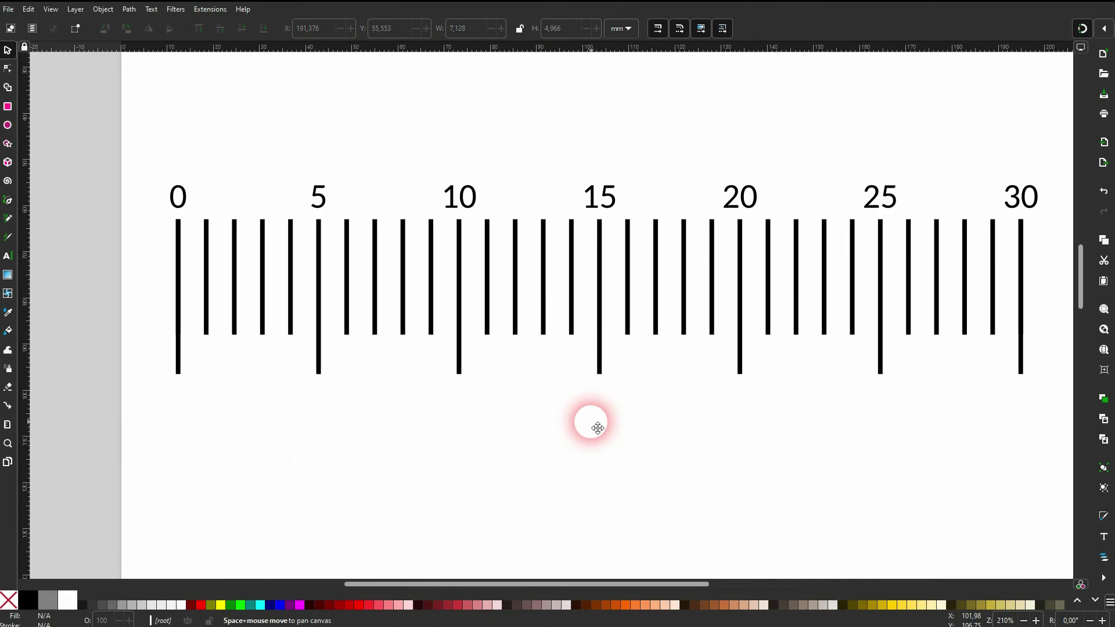
# Group all 40 ruler ticks and numbers into one object
pyautogui.moveTo(598, 428); pyautogui.dragTo(548, 410)
pyautogui.keyDown('ctrl'); pyautogui.scroll(-2, 551, 401); pyautogui.keyUp('ctrl')
pyautogui.keyDown('ctrl'); pyautogui.scroll(1, 590, 385); pyautogui.keyUp('ctrl')
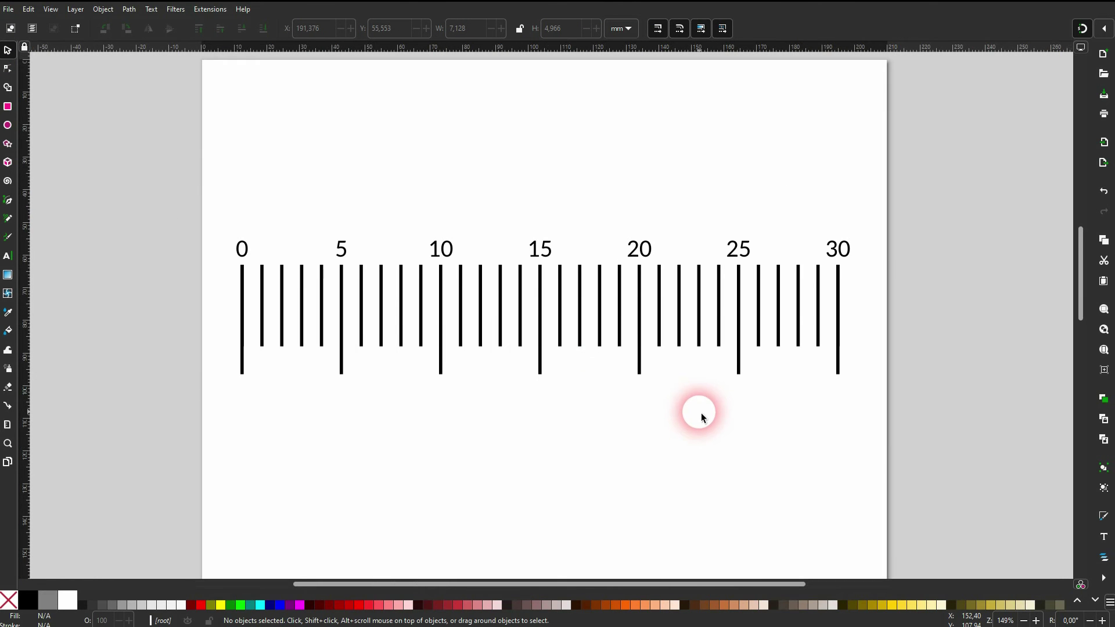
pyautogui.moveTo(129, 456); pyautogui.dragTo(1017, 156)
pyautogui.rightClick(736, 314)
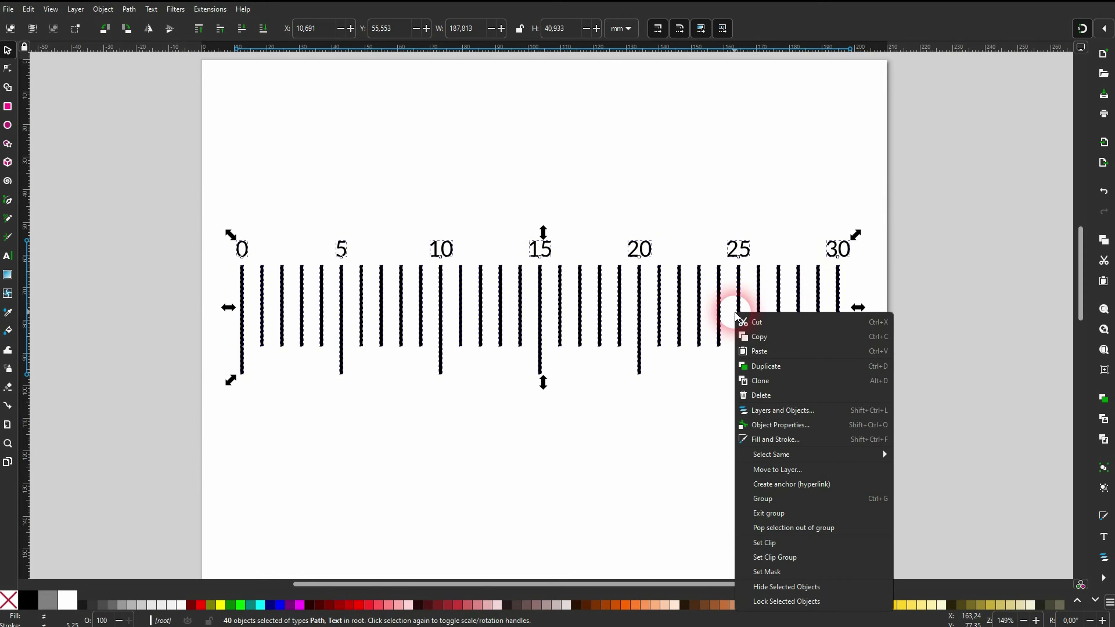
pyautogui.click(772, 498)
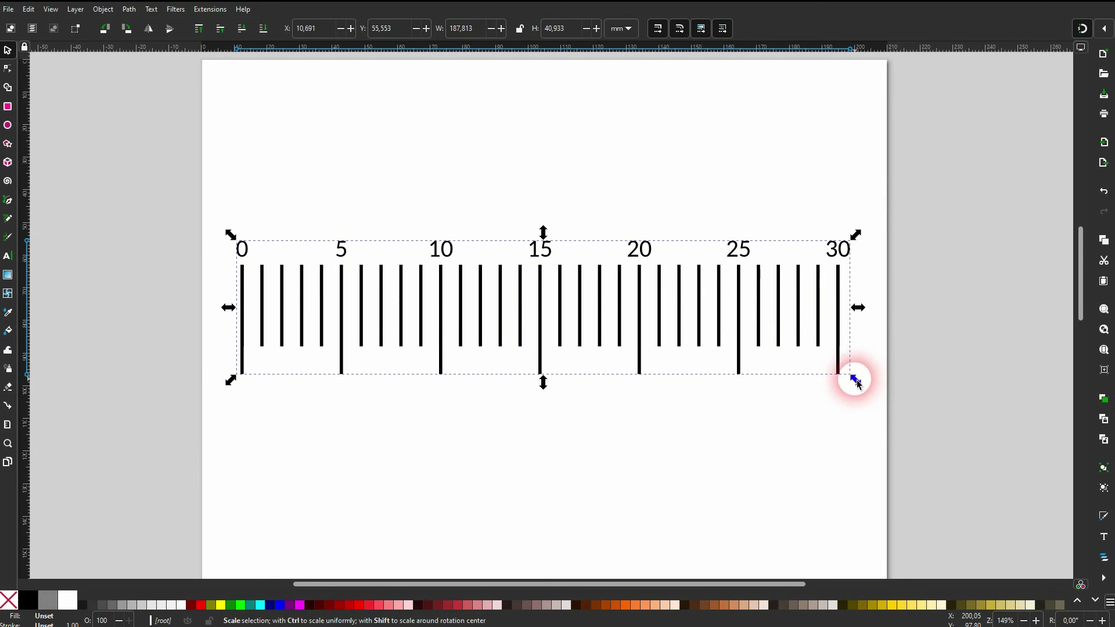
# Scale the ruler group down to about 103 × 22.4 mm
pyautogui.moveTo(856, 380); pyautogui.dragTo(580, 310)
pyautogui.moveTo(475, 274); pyautogui.dragTo(588, 257)
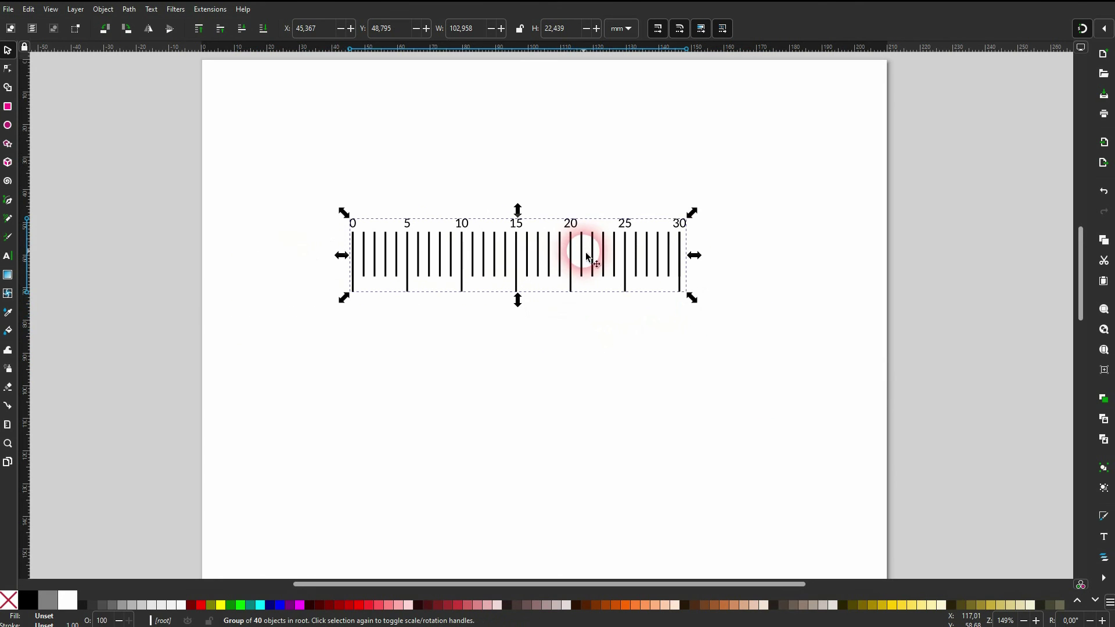
pyautogui.click(609, 382)
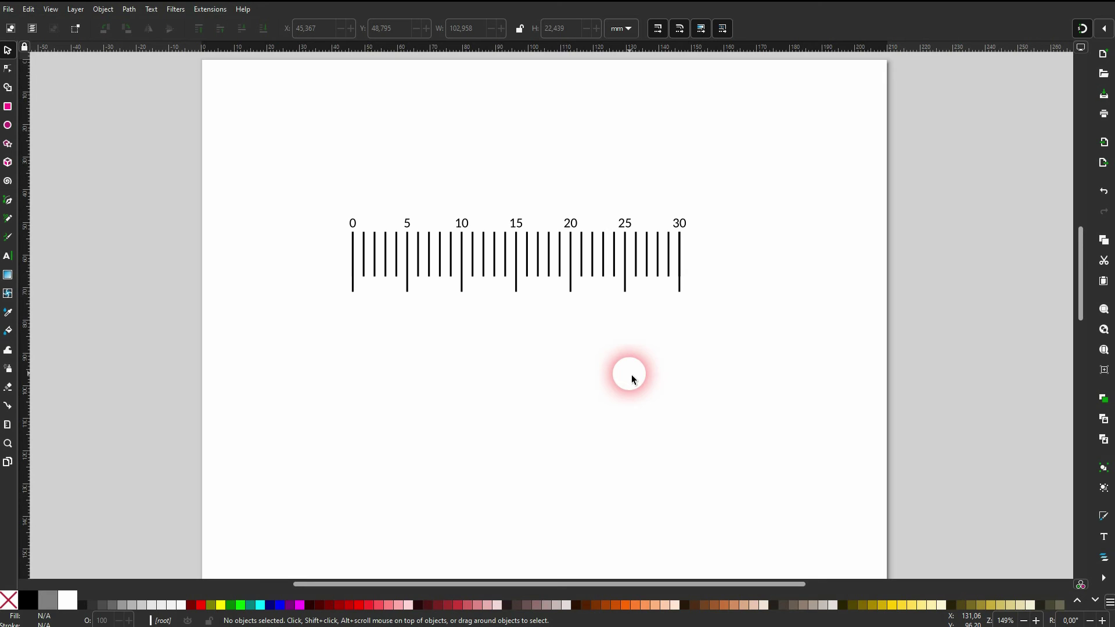
# Draw a rectangle over the ruler, fill it pink and send it behind the ruler
pyautogui.click(7, 106)
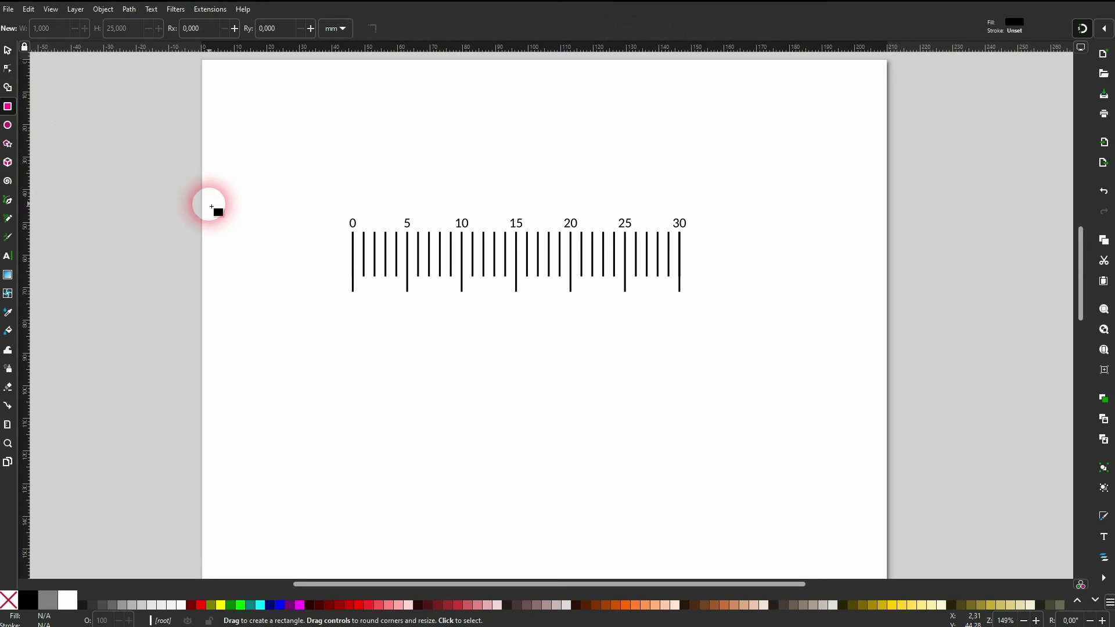
pyautogui.moveTo(259, 209)
pyautogui.mouseDown()
pyautogui.moveTo(791, 282)
pyautogui.moveTo(844, 307)
pyautogui.mouseUp()
pyautogui.click(8, 50)
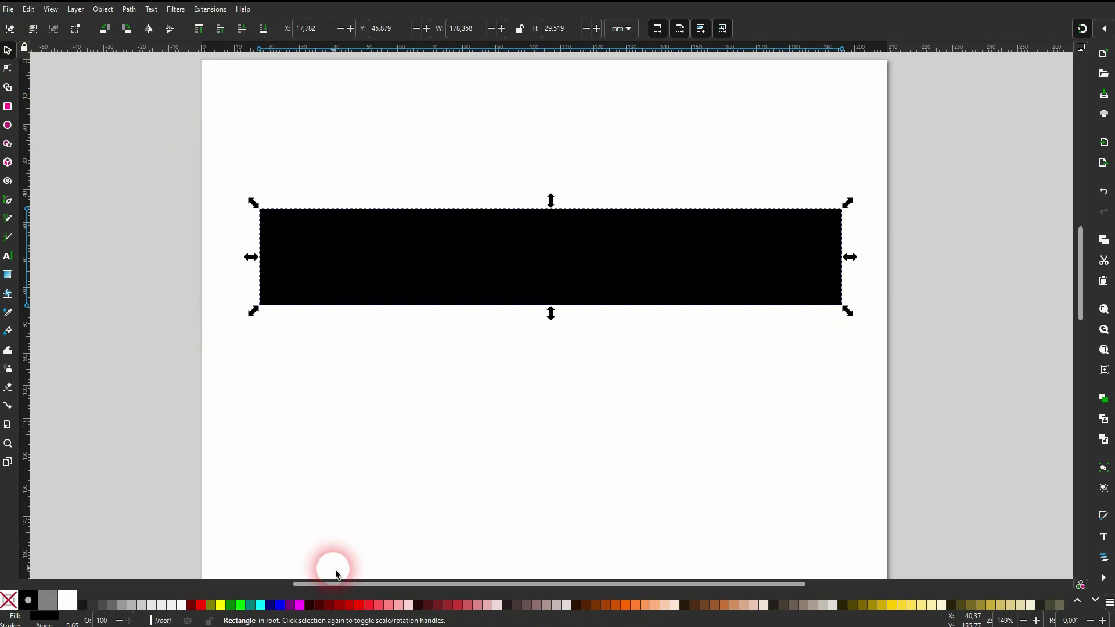
pyautogui.click(388, 604)
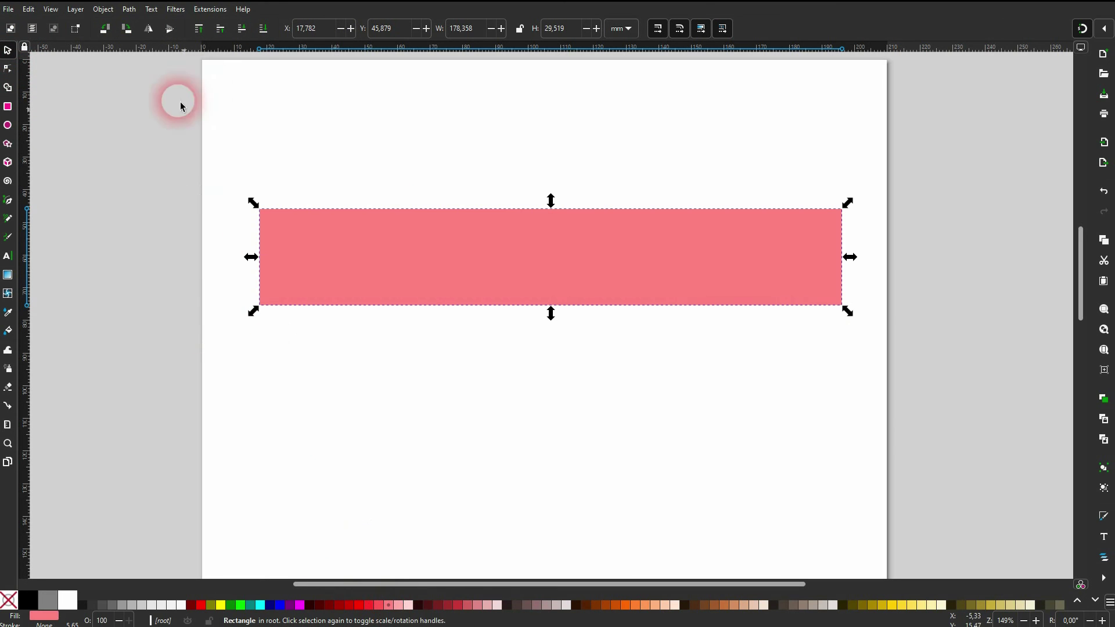
pyautogui.click(263, 29)
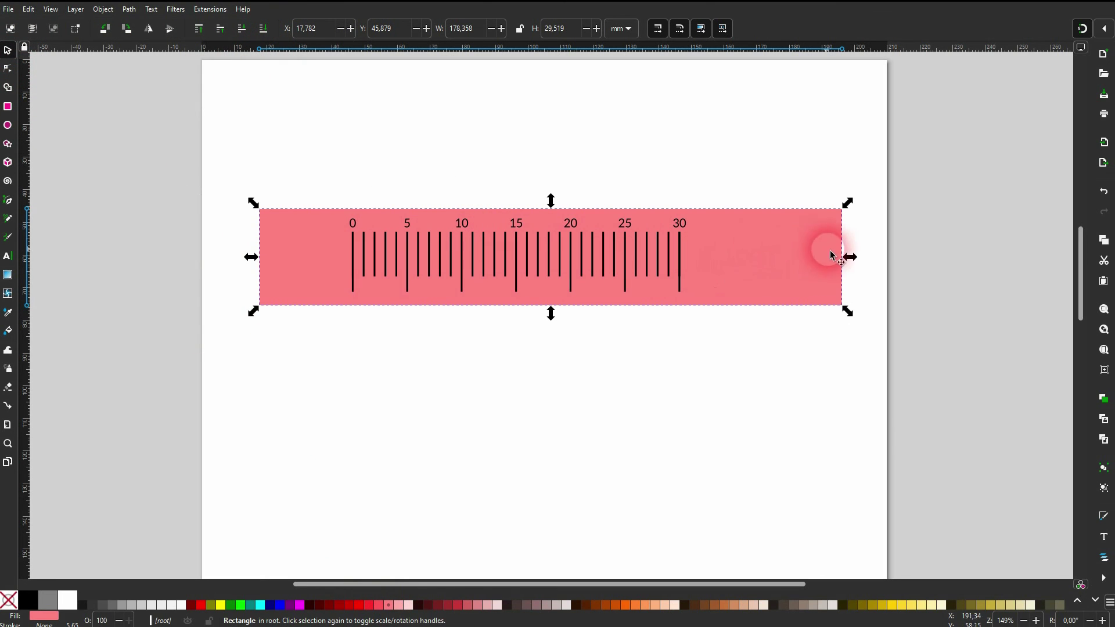
# Trim the pink rectangle to about 109 × 27.6 mm, fitting closely around the ruler
pyautogui.moveTo(851, 257); pyautogui.dragTo(707, 258)
pyautogui.moveTo(254, 258); pyautogui.dragTo(338, 257)
pyautogui.moveTo(515, 312); pyautogui.dragTo(521, 314)
pyautogui.moveTo(515, 200); pyautogui.dragTo(515, 198)
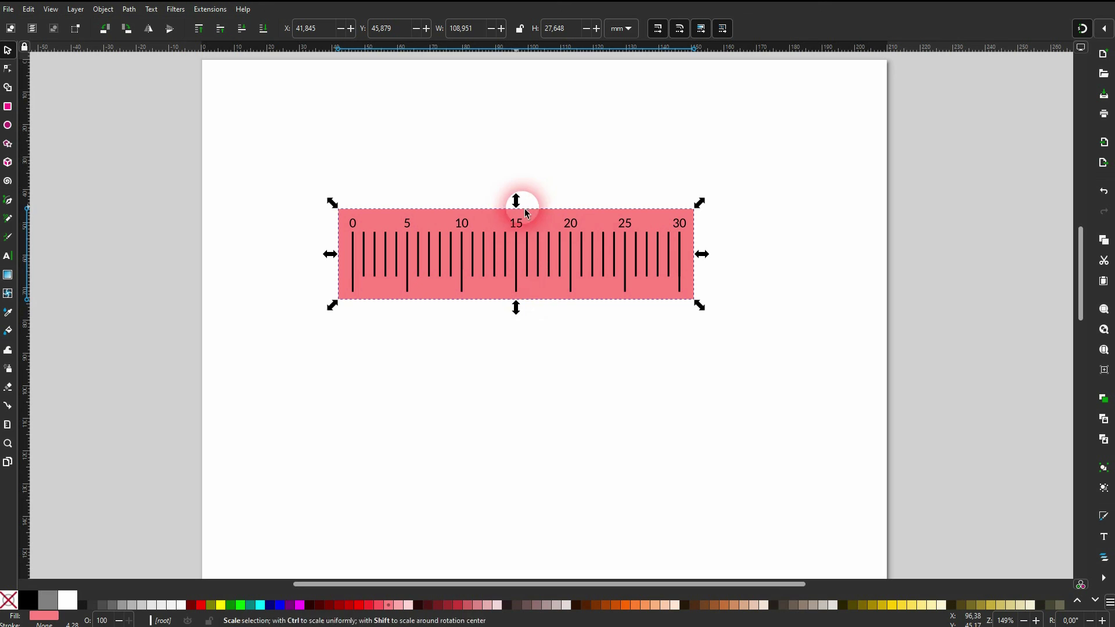
pyautogui.click(749, 276)
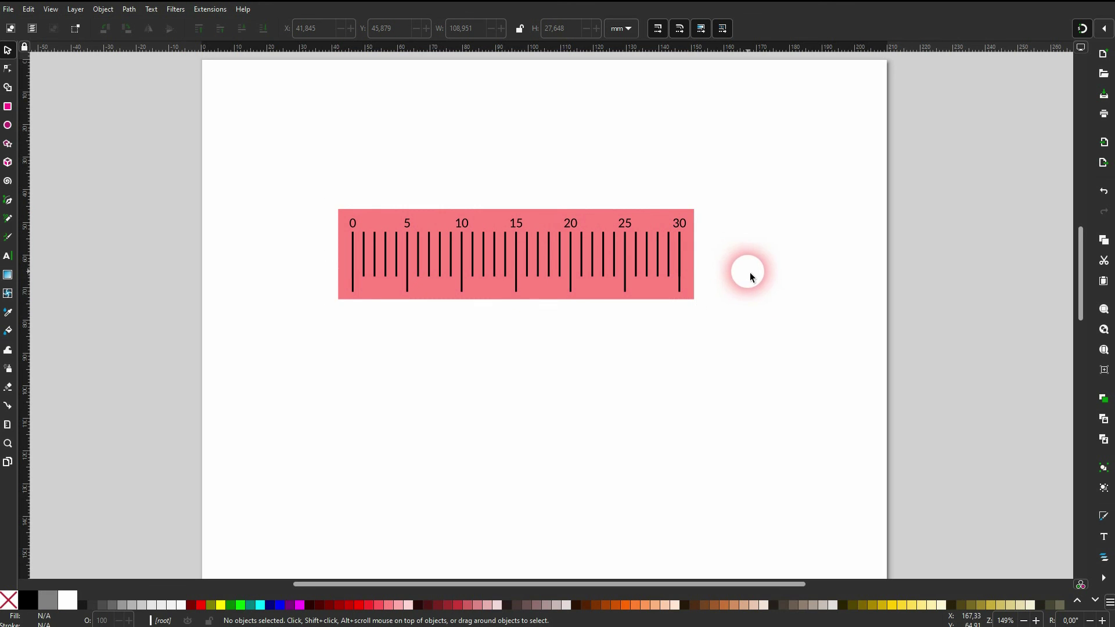
pyautogui.click(342, 295)
# Set the pink rectangle's corner radius Rx to 2 mm and review the finished ruler
pyautogui.keyDown('ctrl'); pyautogui.scroll(2, 566, 298); pyautogui.keyUp('ctrl')
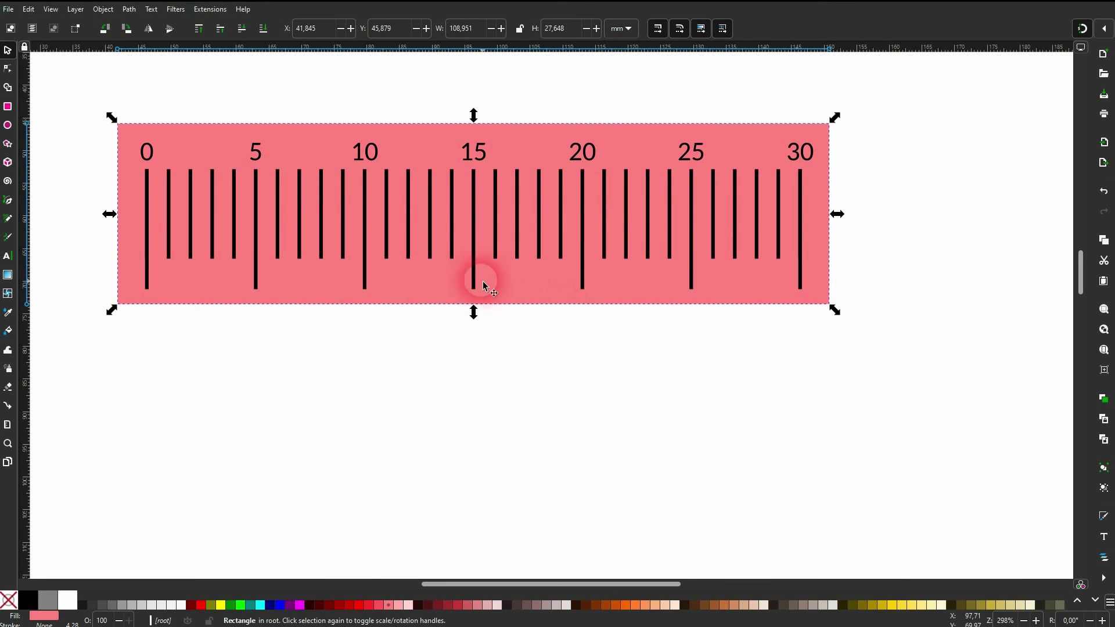
pyautogui.moveTo(435, 387); pyautogui.dragTo(485, 435)
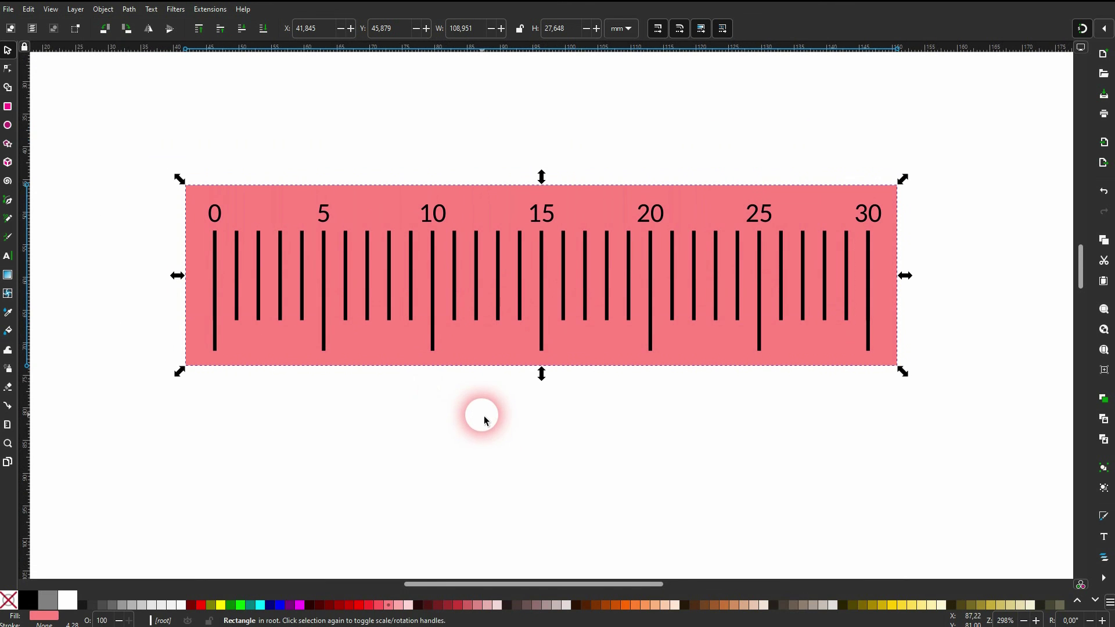
pyautogui.click(7, 106)
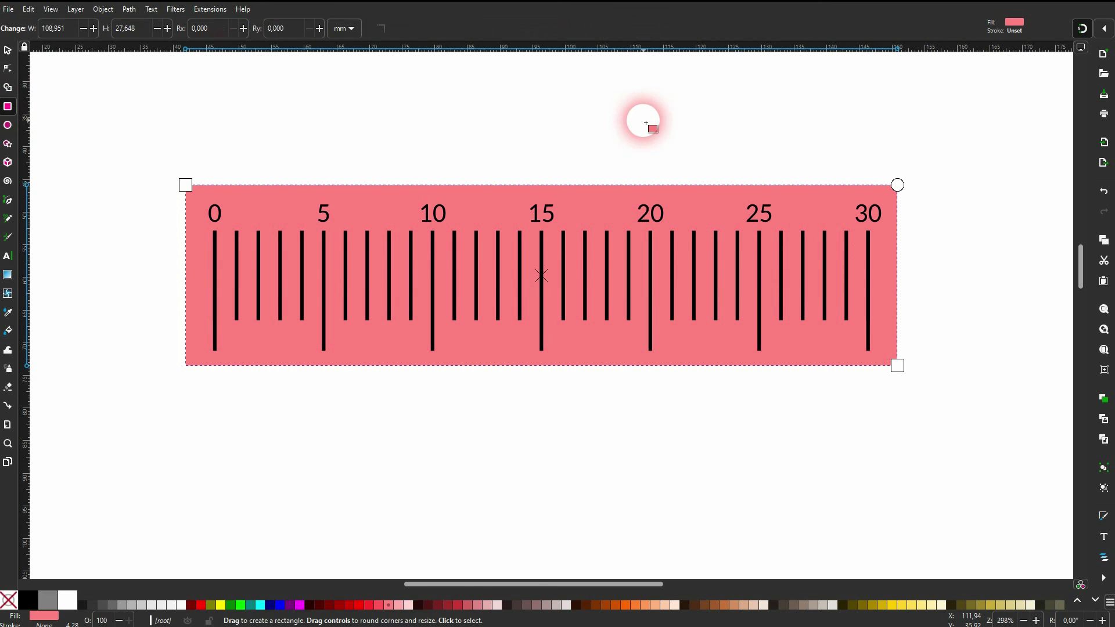
pyautogui.click(235, 31)
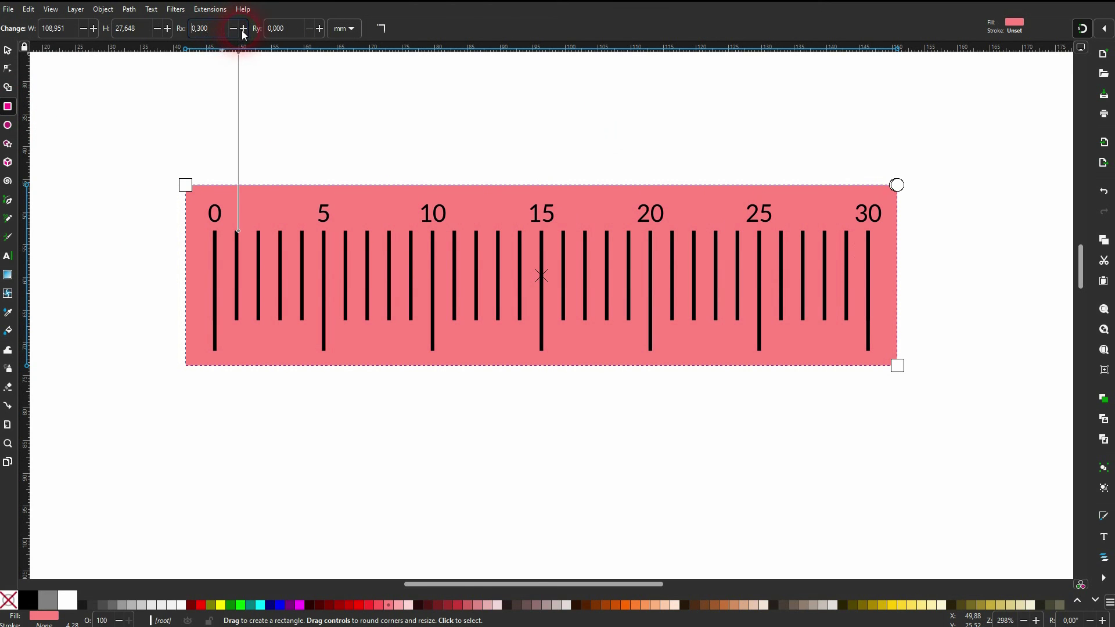
pyautogui.click(243, 31)
pyautogui.click(244, 31)
pyautogui.write('2')
pyautogui.press('Return')
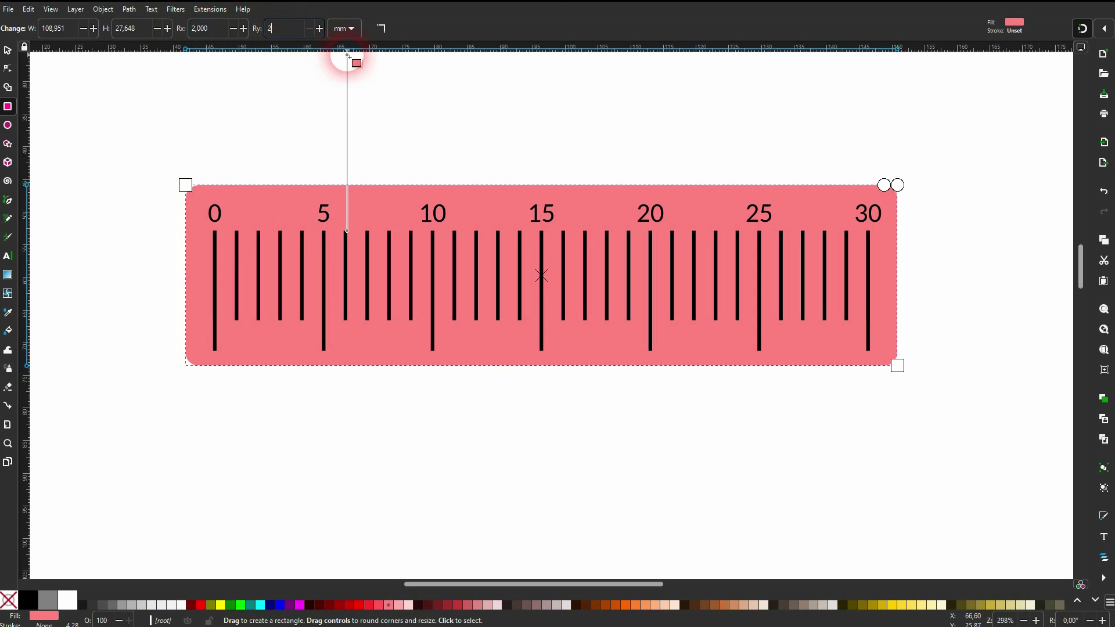
pyautogui.click(8, 50)
pyautogui.click(610, 112)
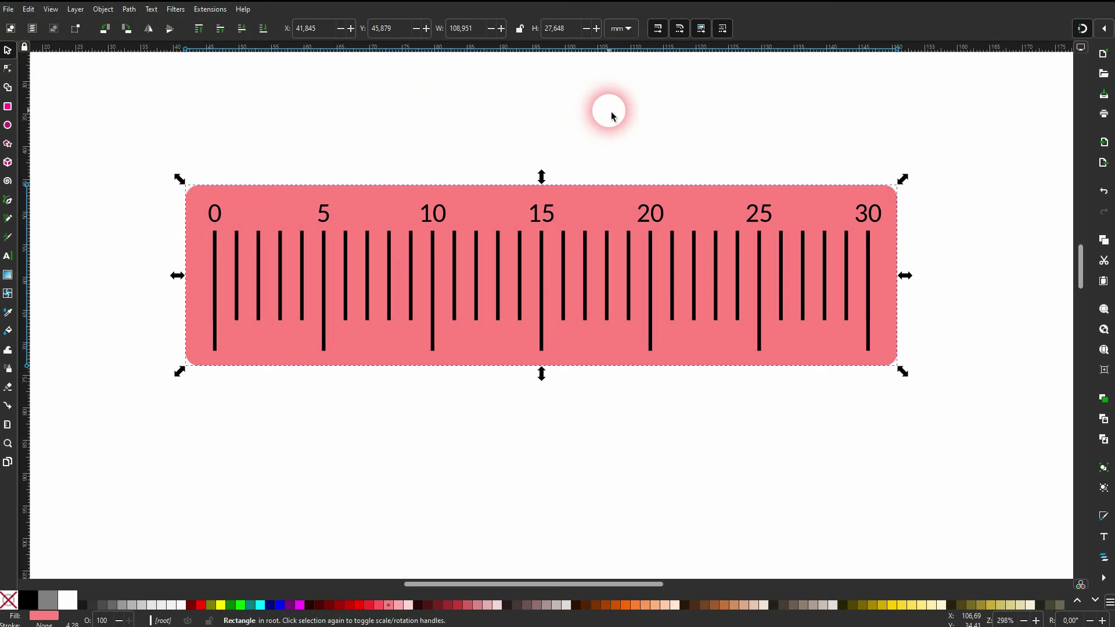
pyautogui.click(650, 296)
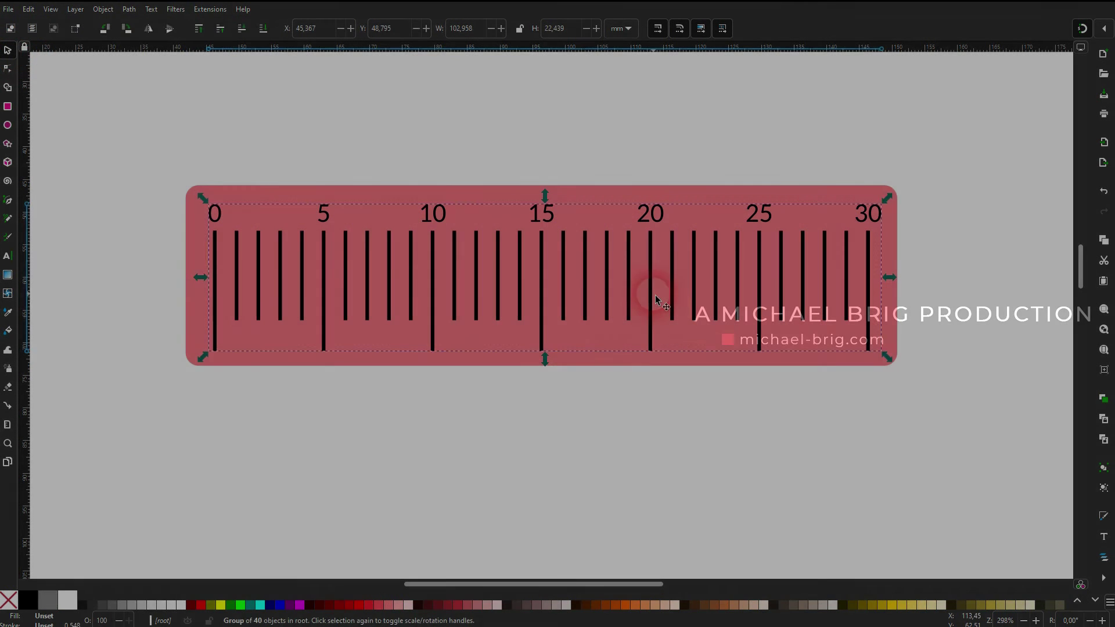